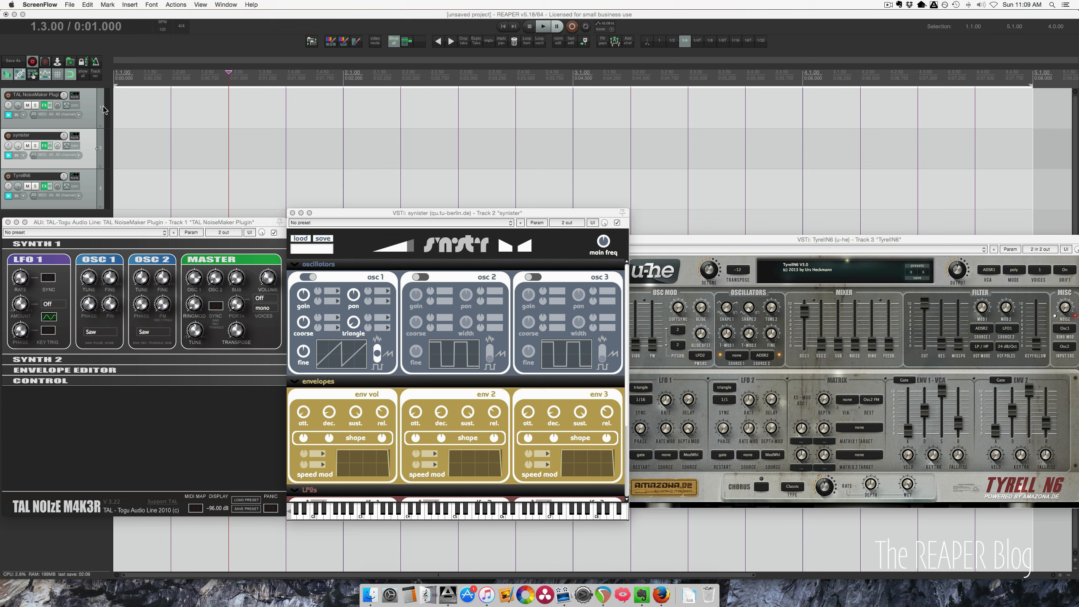
# - Record-arm the TAL NoiseMaker track and bring its plugin window to the front
pyautogui.click(103, 106)
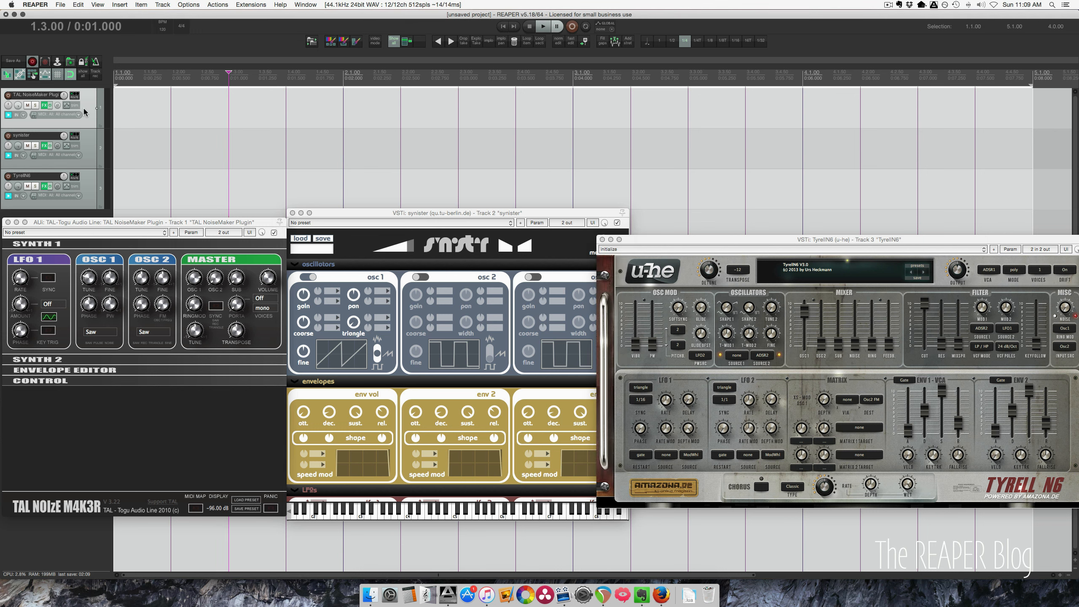
pyautogui.click(8, 95)
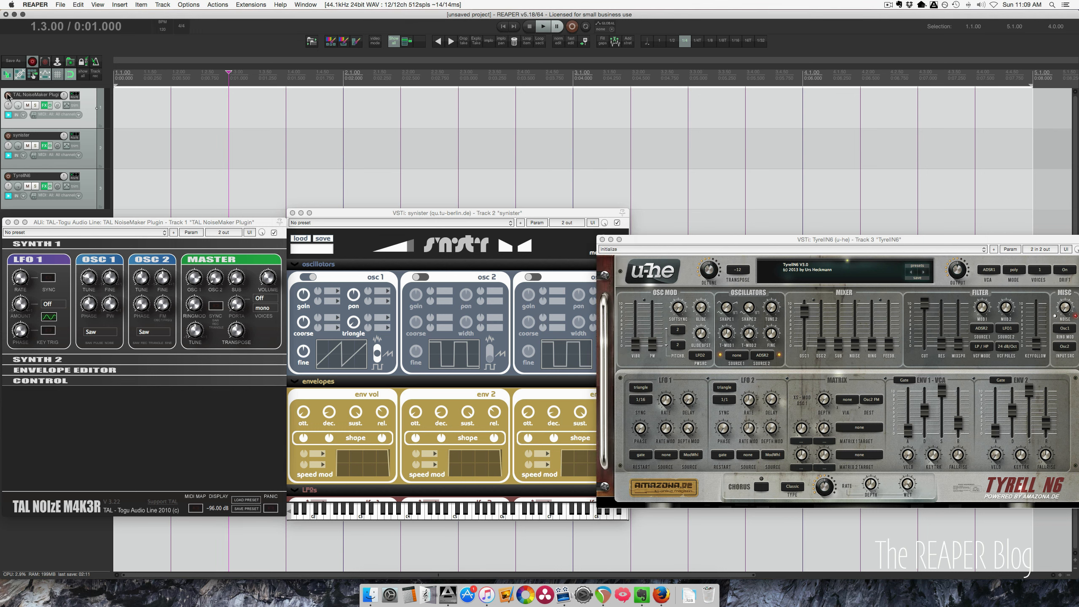
pyautogui.click(108, 222)
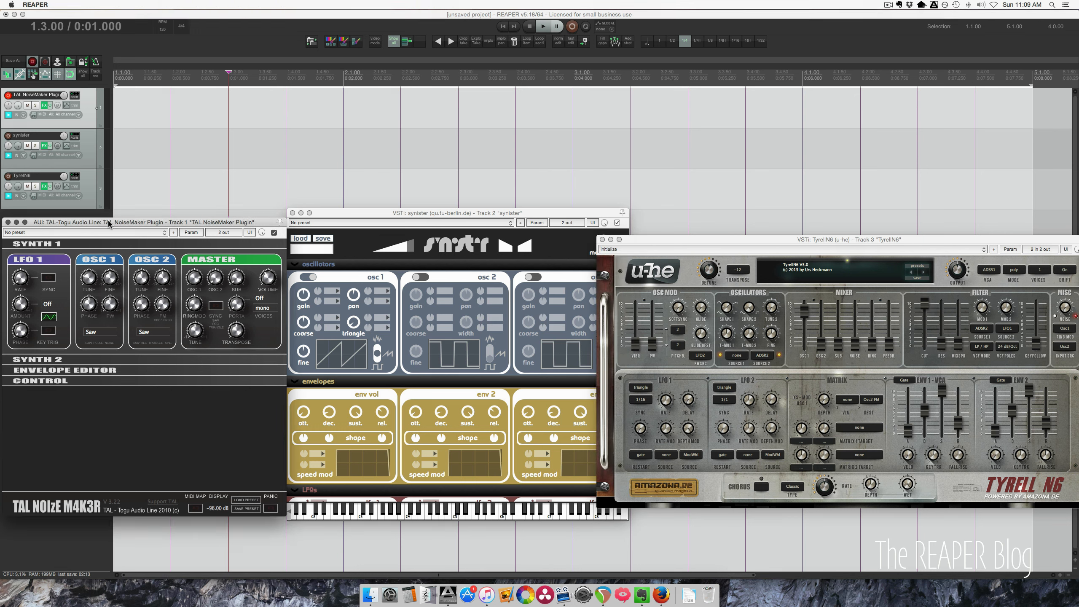
# - Record-arm the synister track and bring its plugin window to the front
pyautogui.click(8, 136)
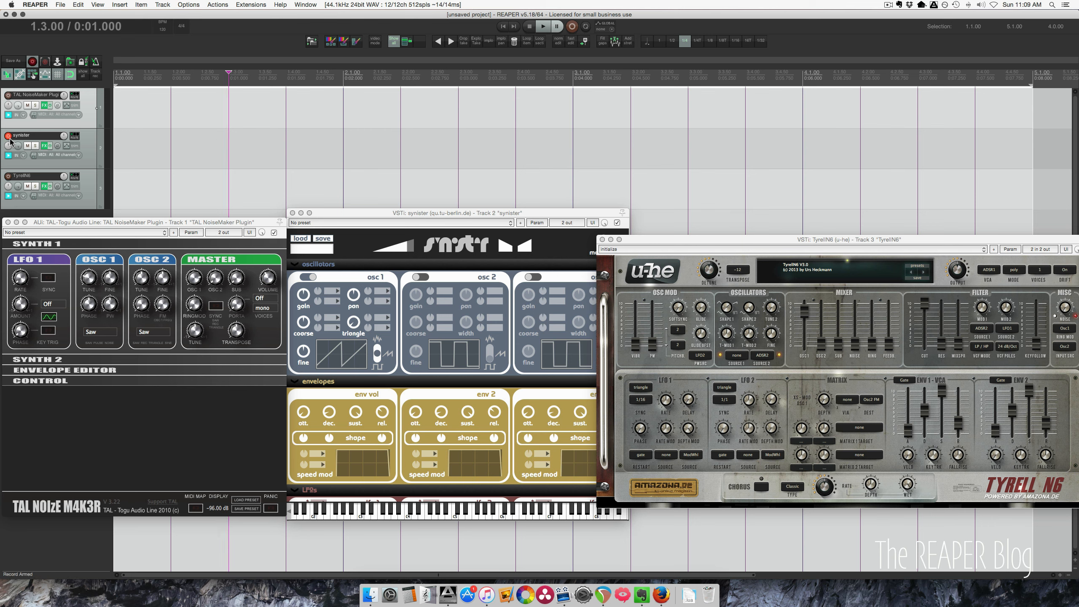
pyautogui.click(322, 212)
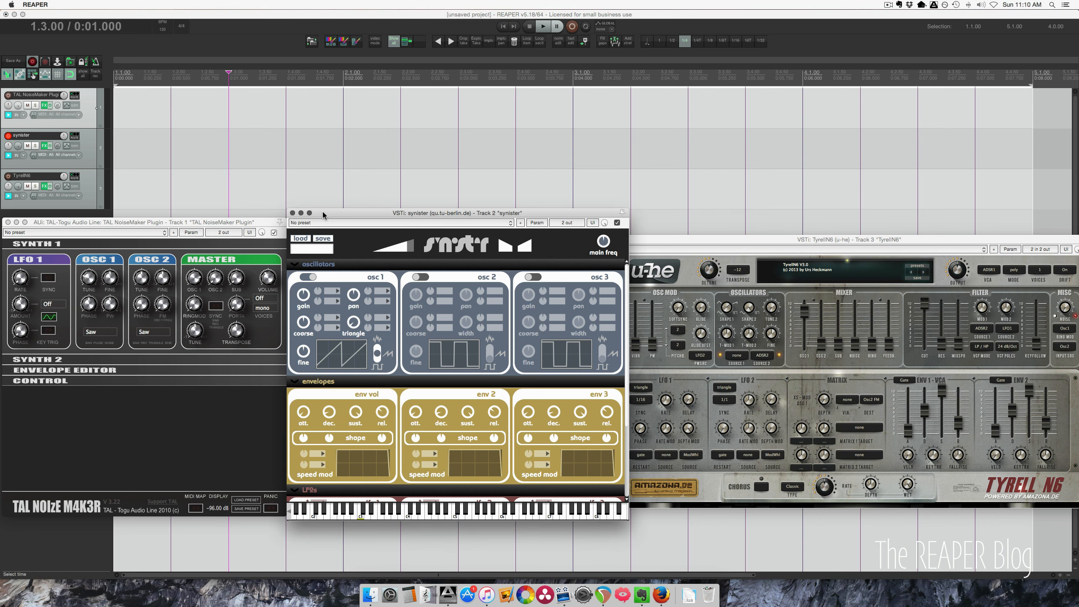
# - Toggle record-arm on the TyrellN6 track and bring its plugin window to the front
pyautogui.click(8, 176)
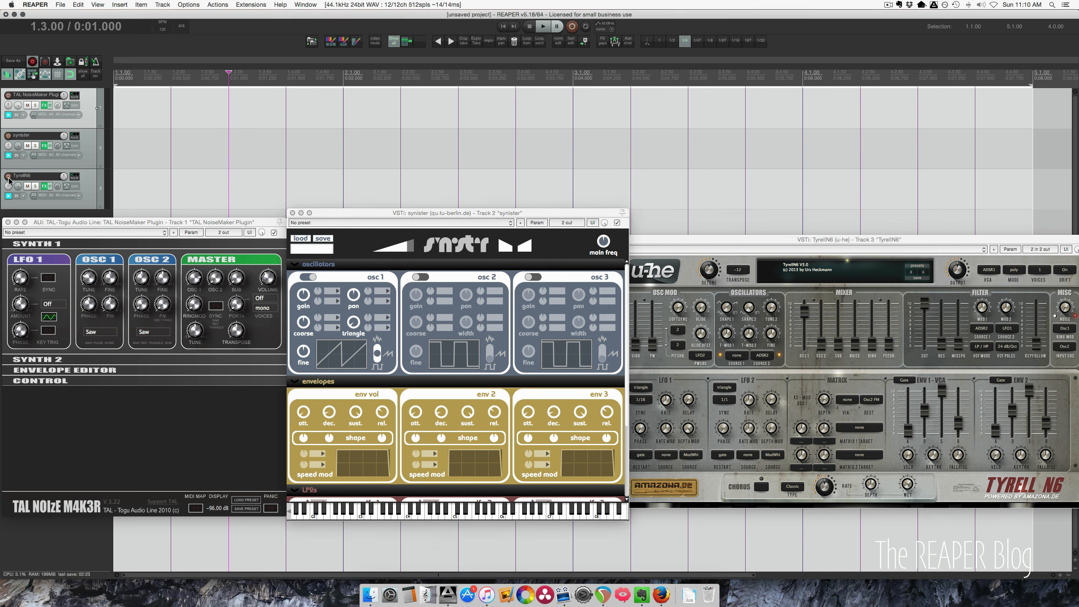
pyautogui.click(650, 240)
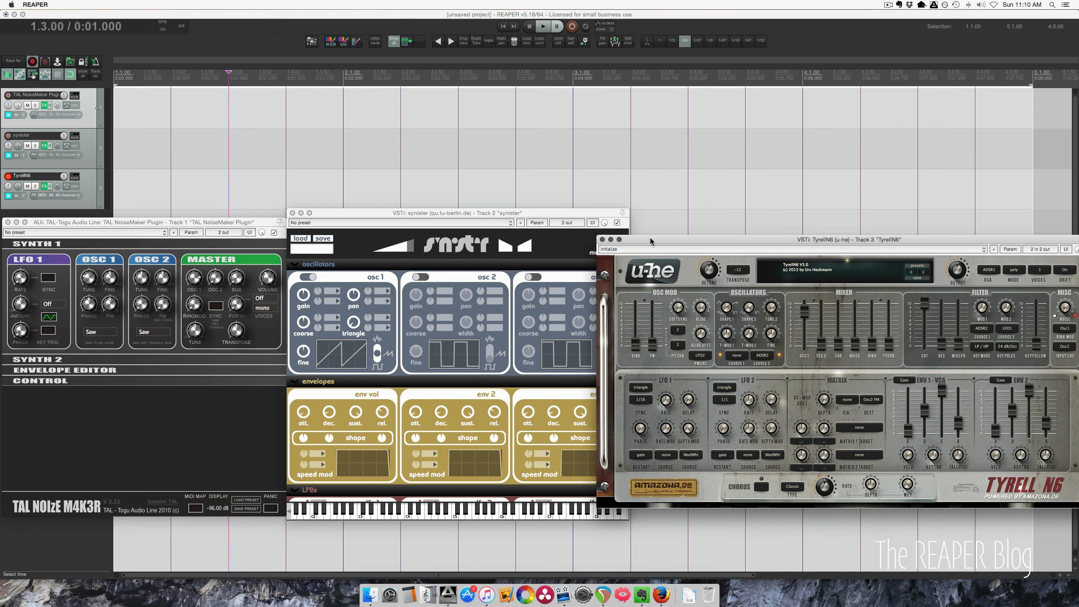
pyautogui.click(8, 174)
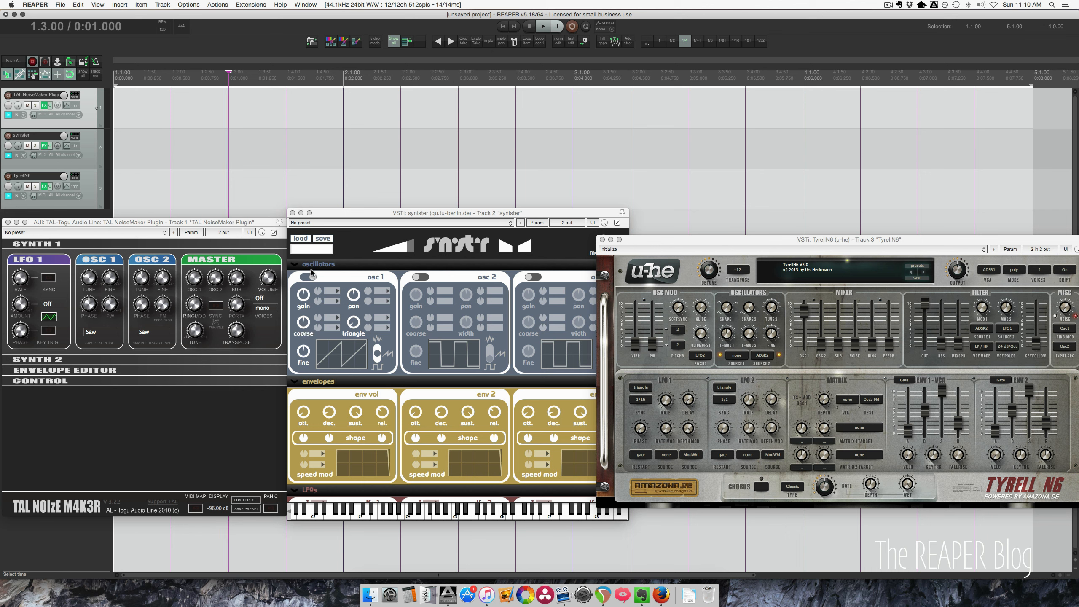
# - Locate the master volume control in each of the three synth windows
pyautogui.click(118, 225)
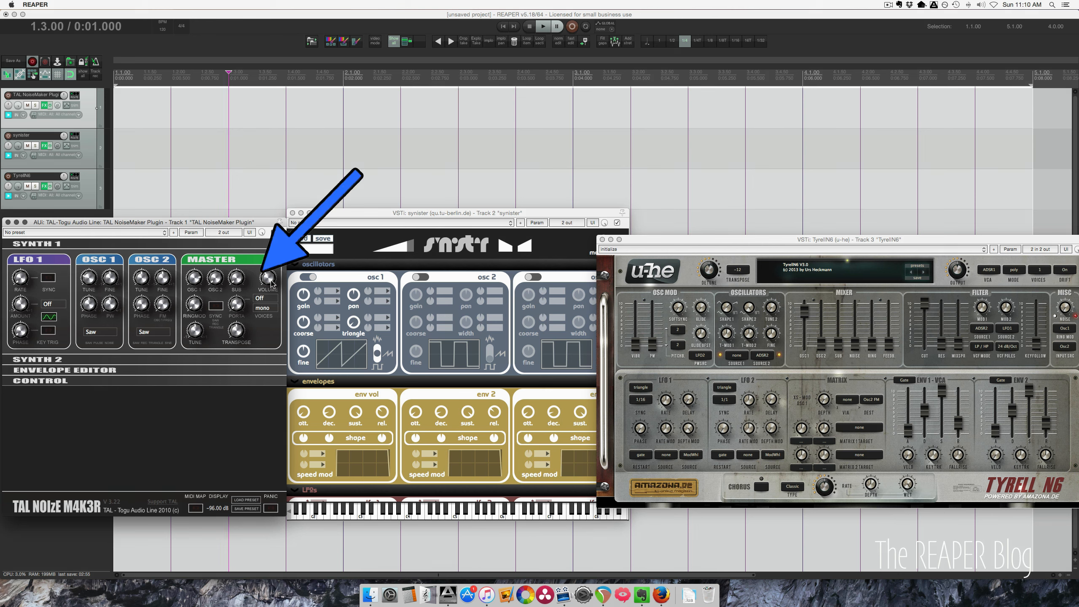
pyautogui.click(358, 237)
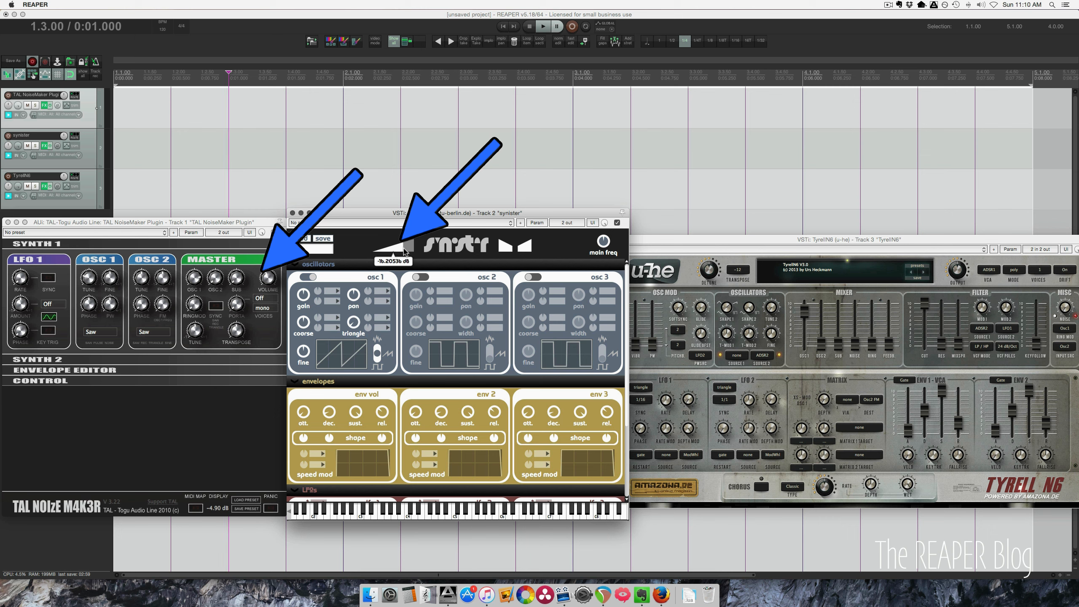
pyautogui.click(691, 274)
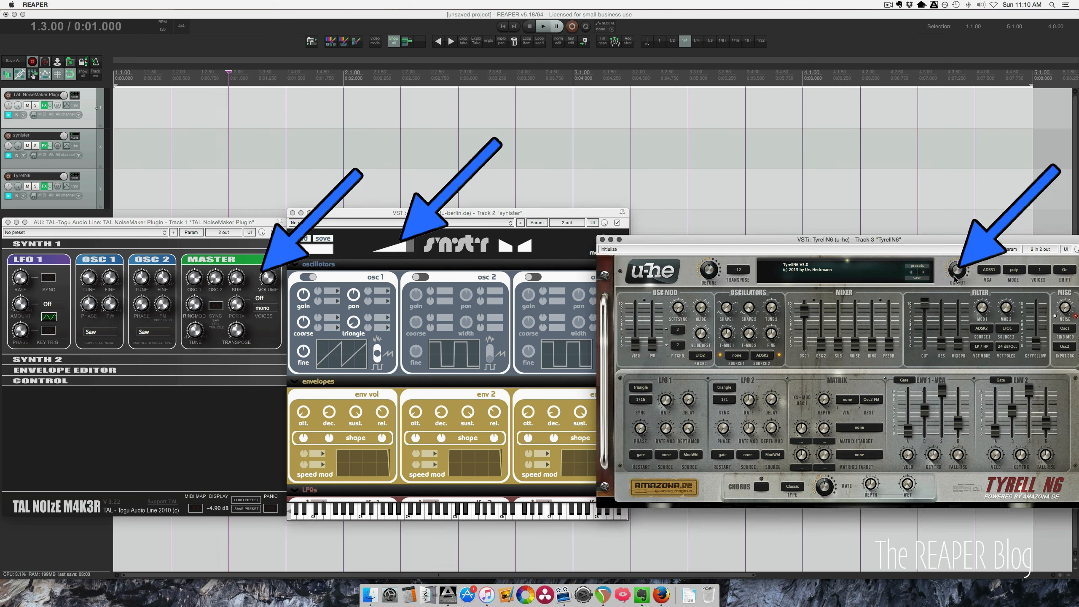
pyautogui.moveTo(959, 275)
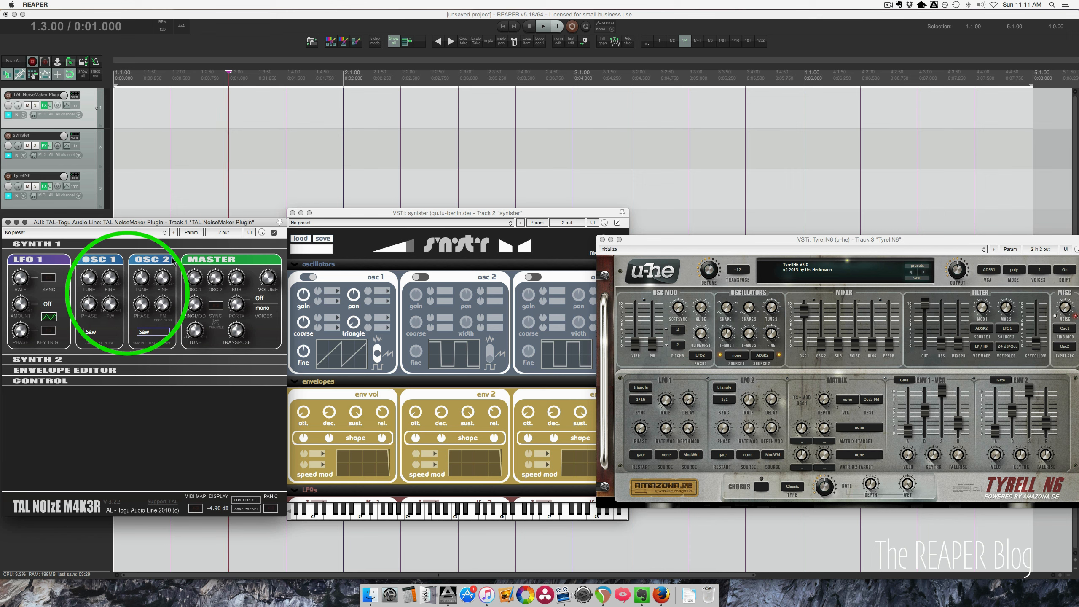
# - Toggle the second oscillator's on switch in the synister window
pyautogui.click(392, 213)
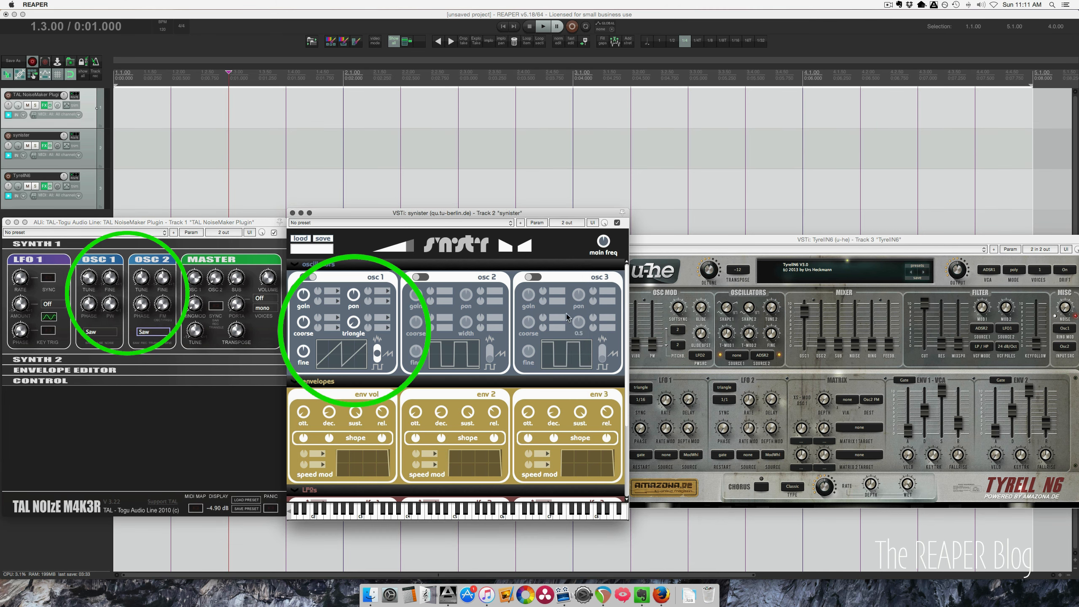
pyautogui.click(760, 237)
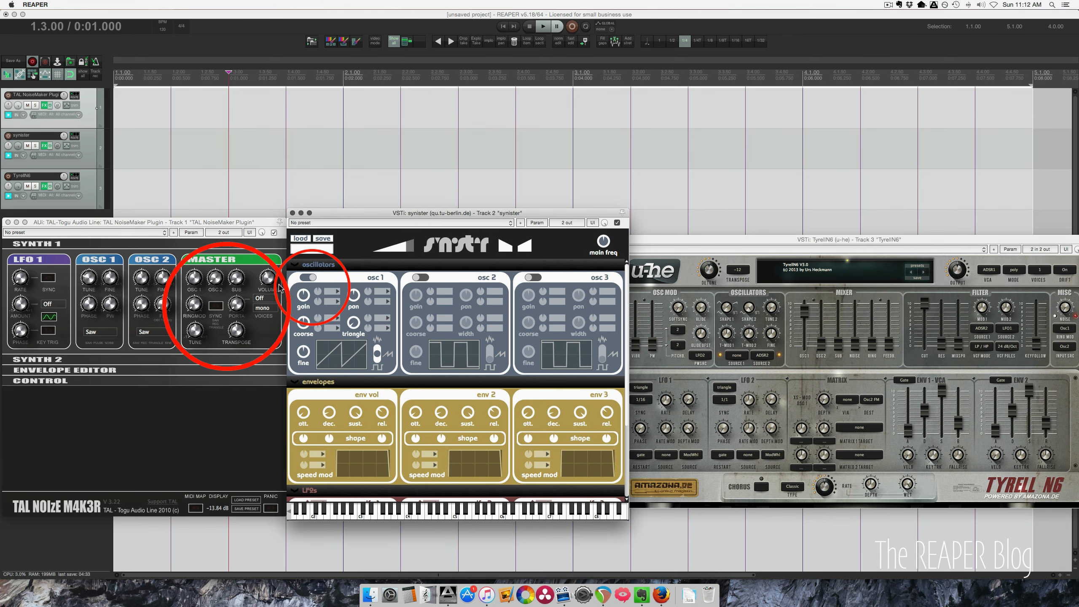
pyautogui.click(423, 279)
pyautogui.click(422, 278)
pyautogui.click(423, 279)
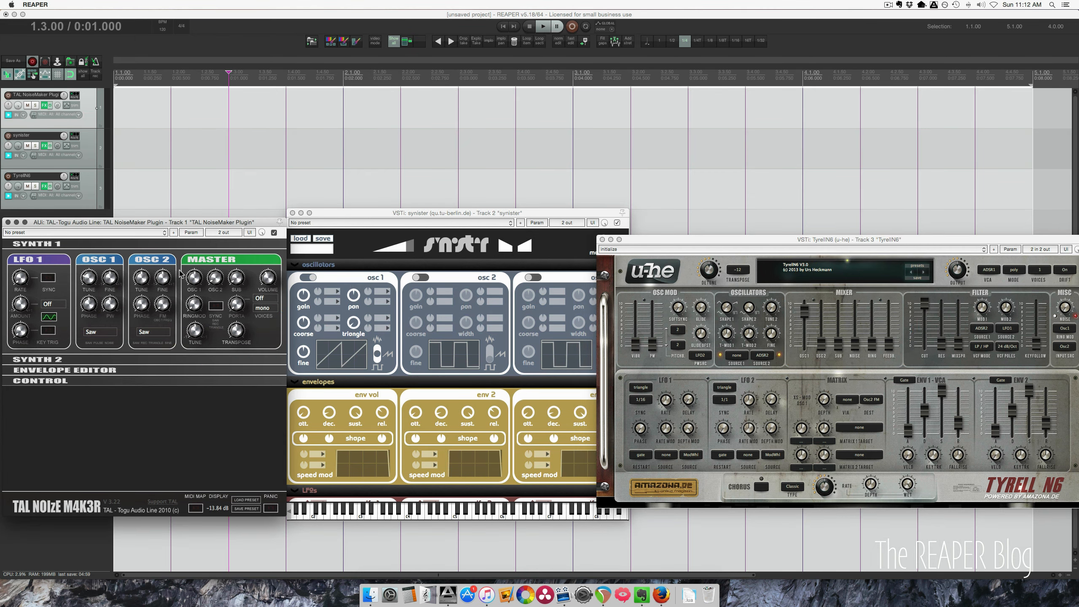
# - Expand the Synth 2 section in the TAL NoiseMaker window
pyautogui.click(93, 359)
pyautogui.click(390, 382)
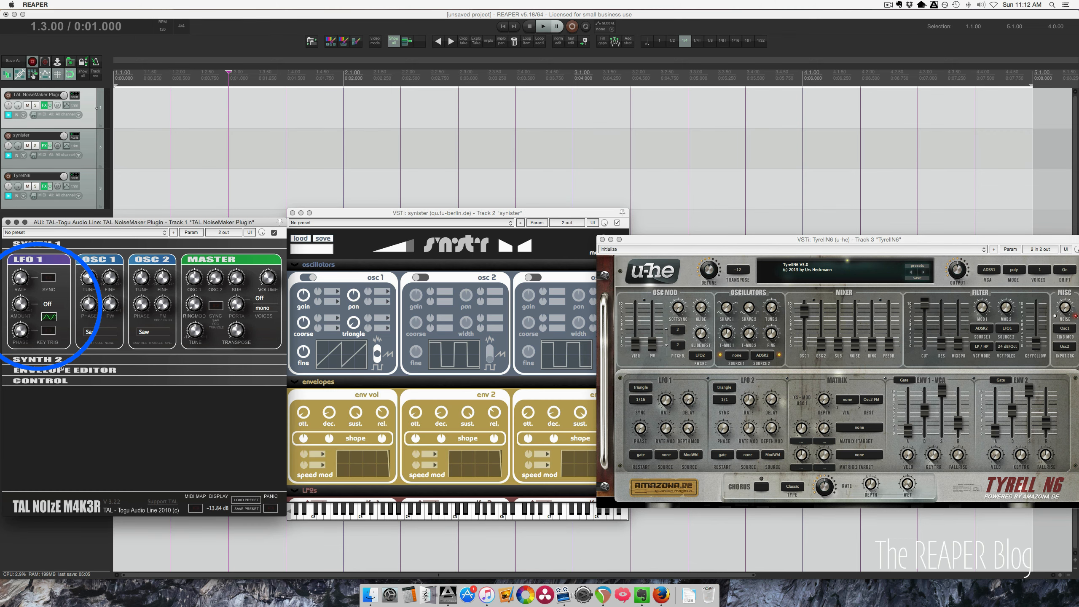
pyautogui.click(66, 361)
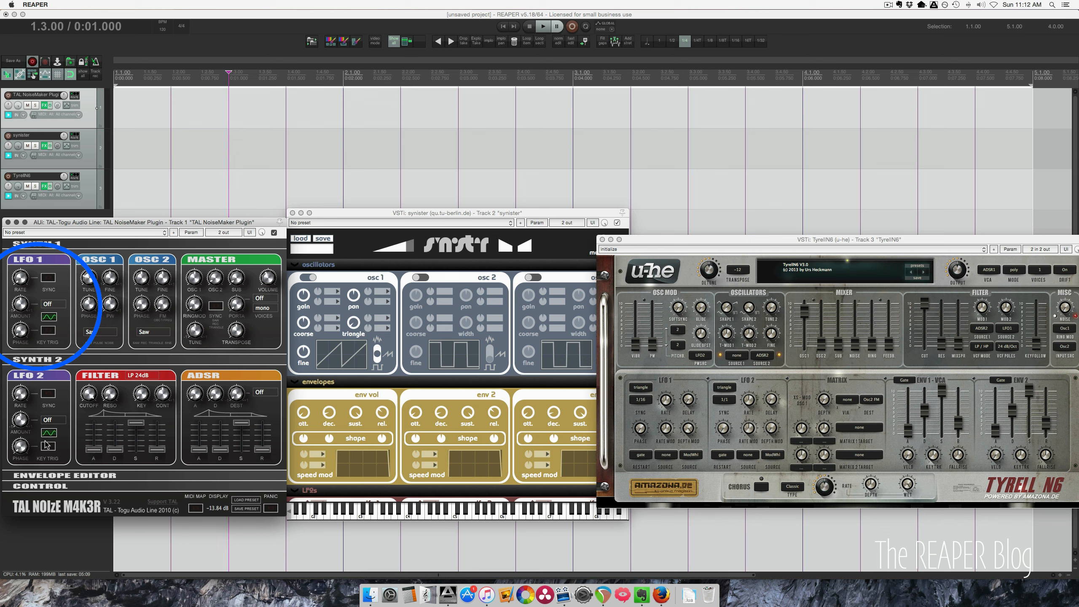
# - Collapse synister's envelopes panel to show its LFOs panel
pyautogui.click(565, 247)
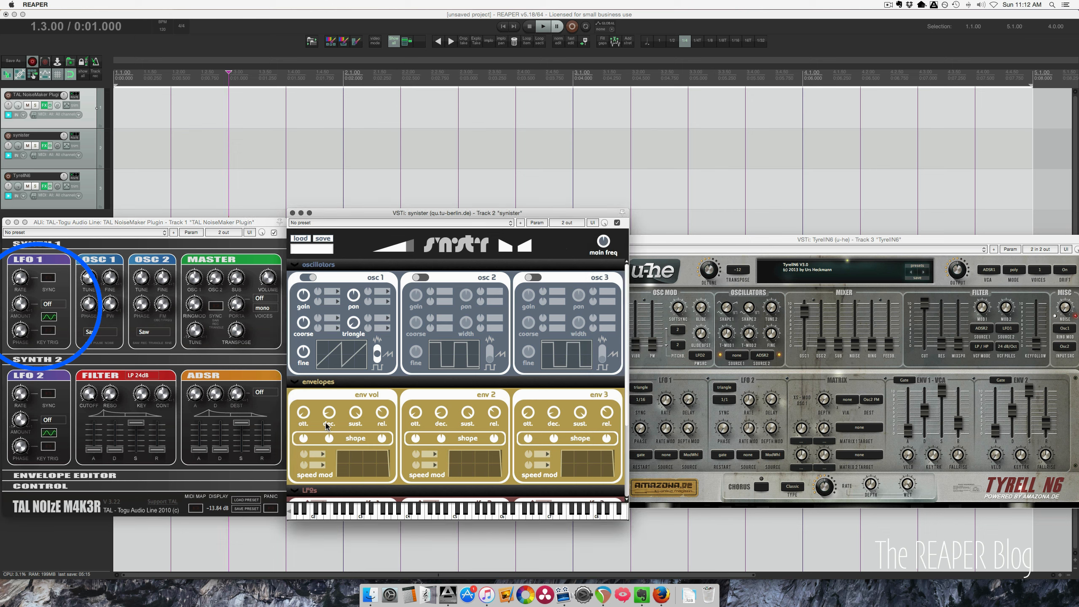
pyautogui.click(296, 383)
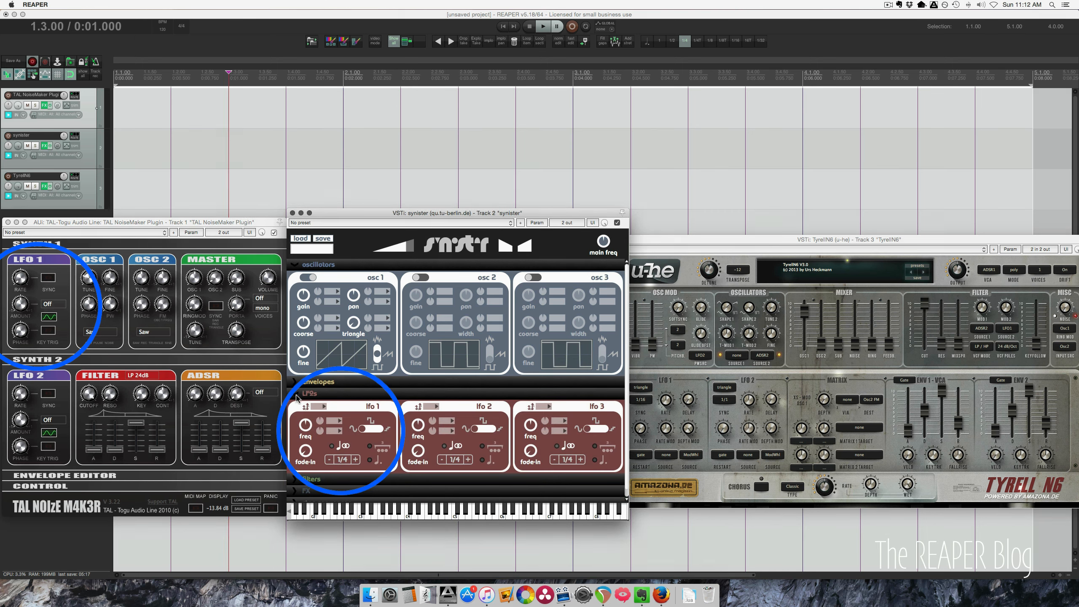
pyautogui.click(297, 394)
pyautogui.click(297, 394)
# - Pull the attack slider in TAL's ADSR section down to its minimum
pyautogui.click(660, 241)
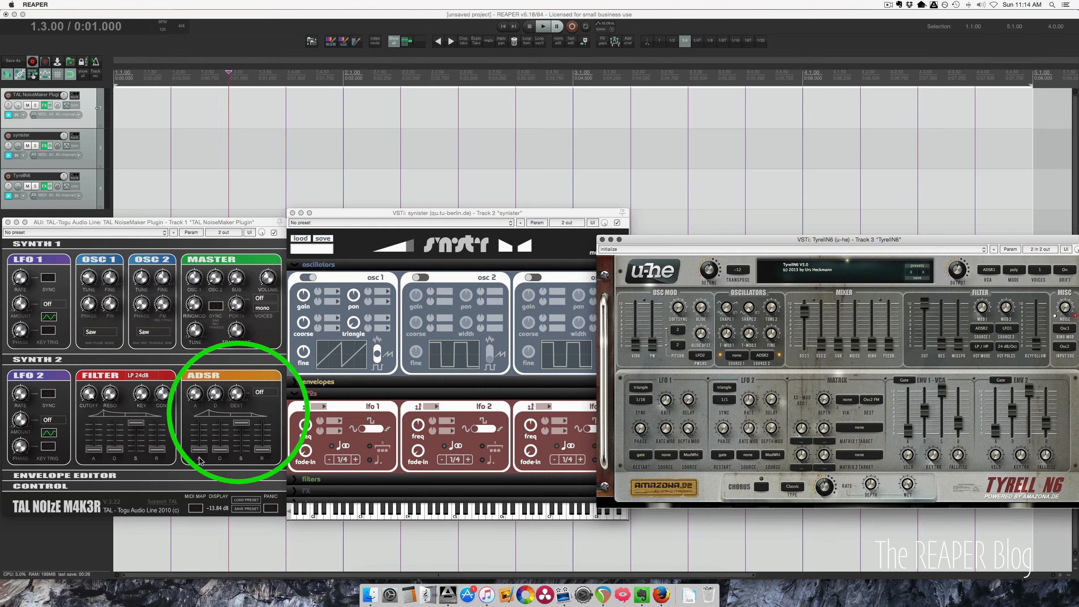
pyautogui.moveTo(199, 450); pyautogui.dragTo(199, 474)
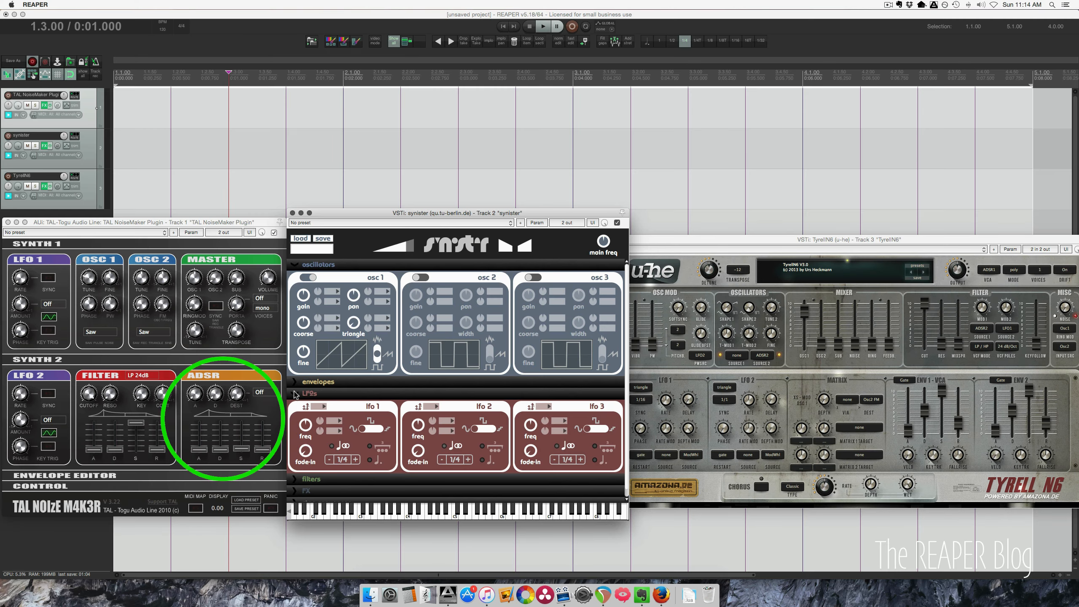
# - Collapse synister's LFOs panel and reopen its envelopes panel
pyautogui.click(416, 360)
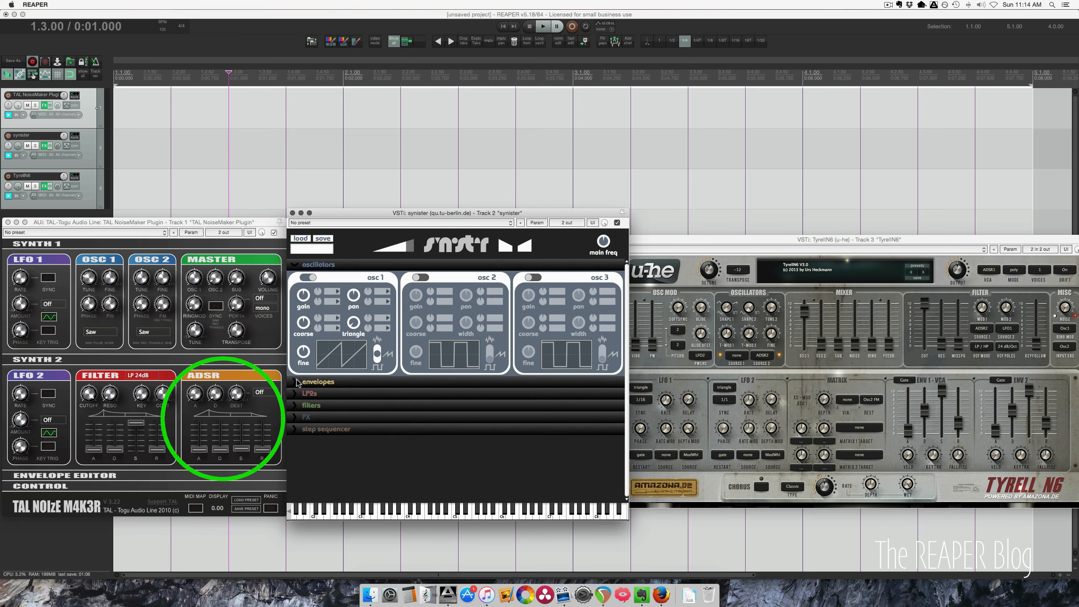
pyautogui.click(410, 329)
pyautogui.scroll(-3, 425, 438)
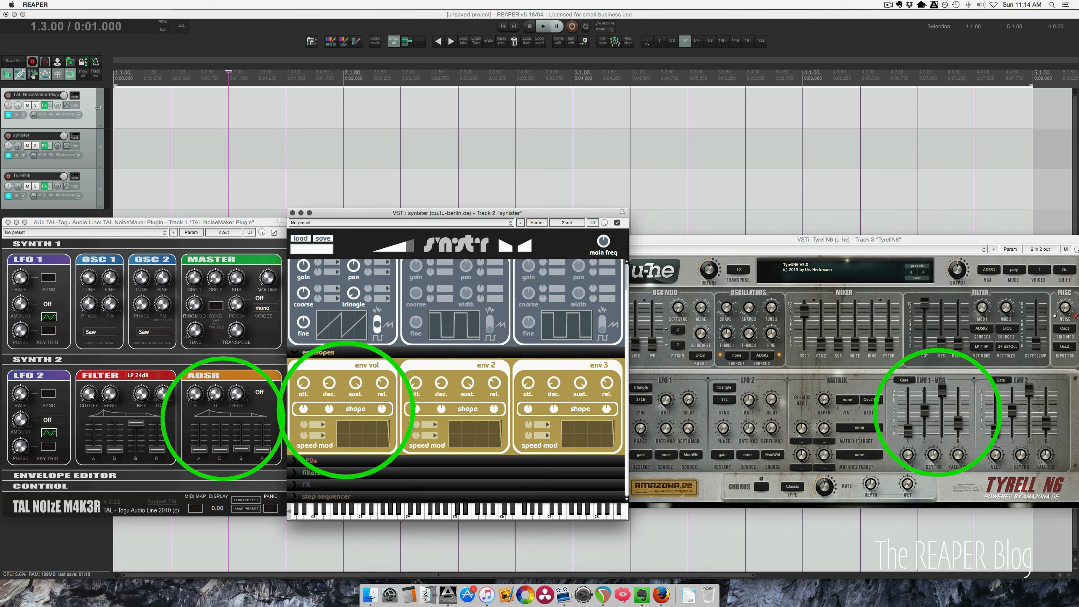
pyautogui.click(925, 382)
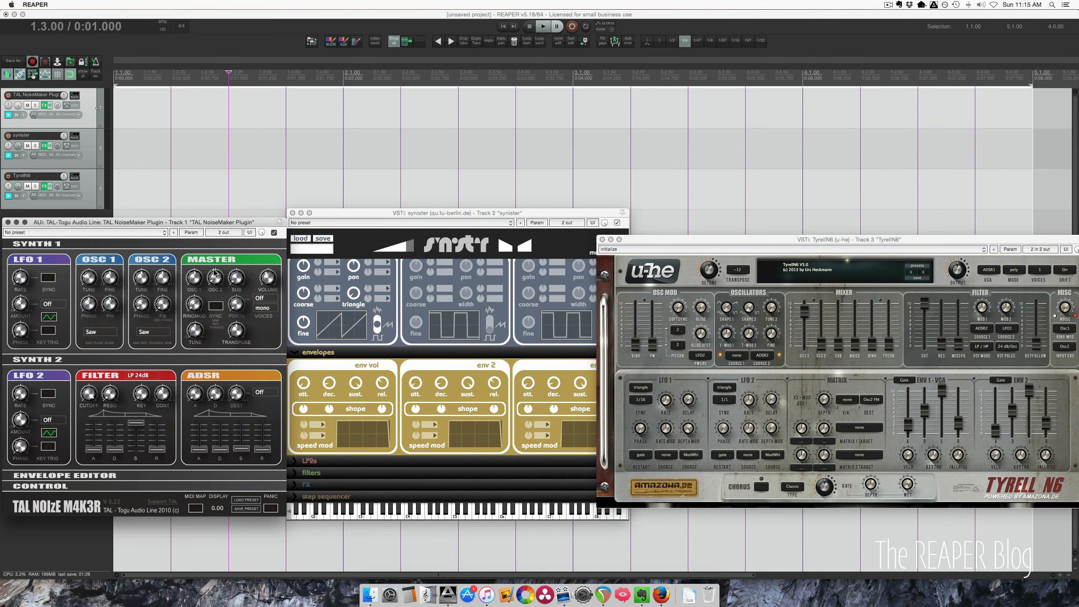
# - Collapse TAL's Synth 1 section and turn its filter cutoff knob down
pyautogui.click(47, 245)
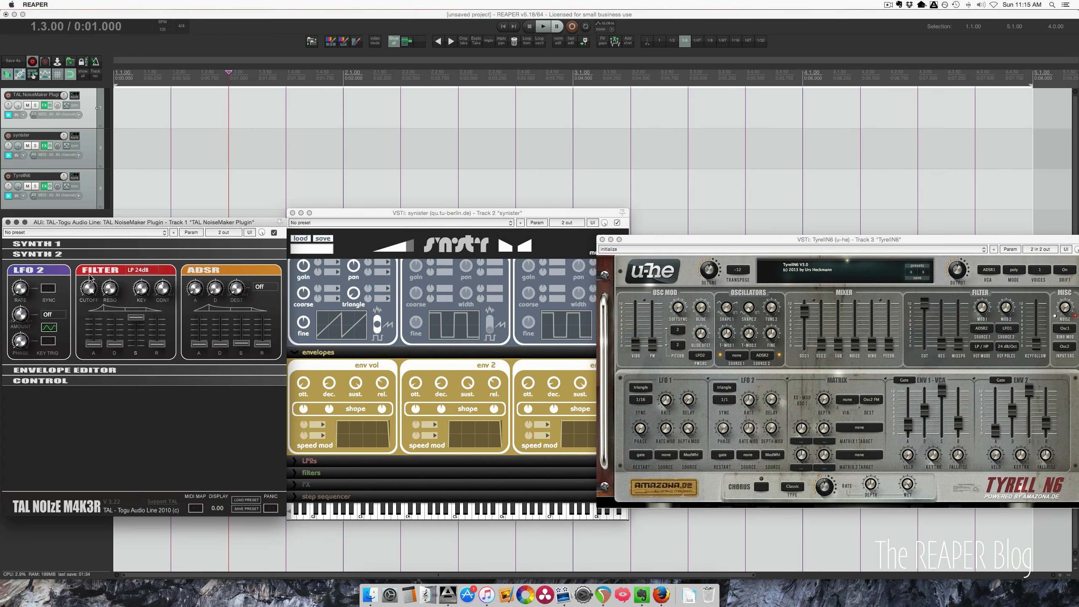
pyautogui.moveTo(87, 290); pyautogui.dragTo(88, 343)
# - Expand synister's filters panel and raise the TyrellN6 filter cutoff slider slightly
pyautogui.moveTo(113, 222); pyautogui.dragTo(136, 317)
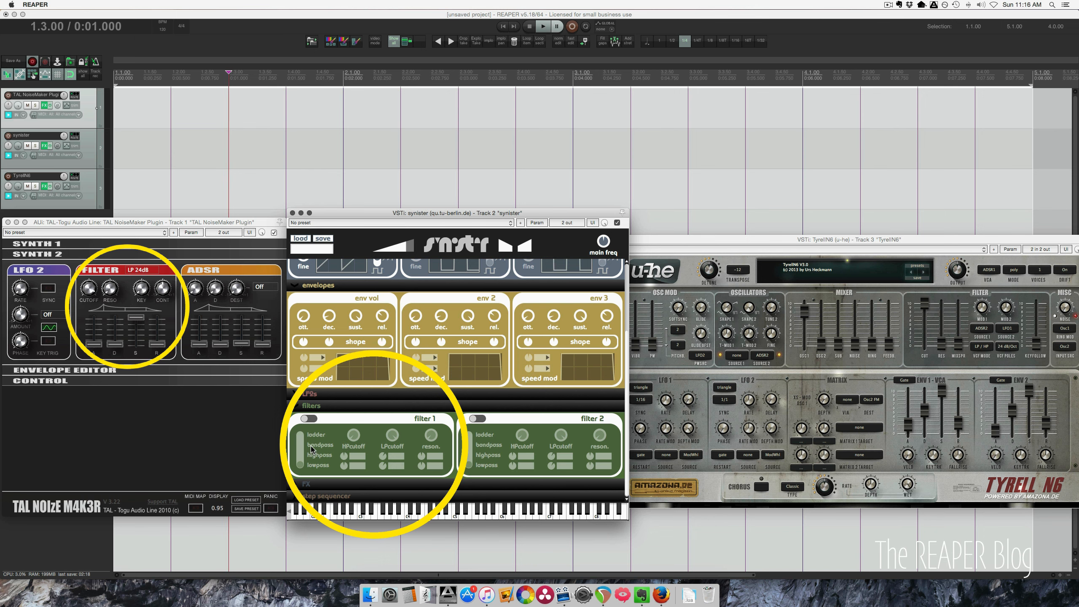
pyautogui.click(814, 290)
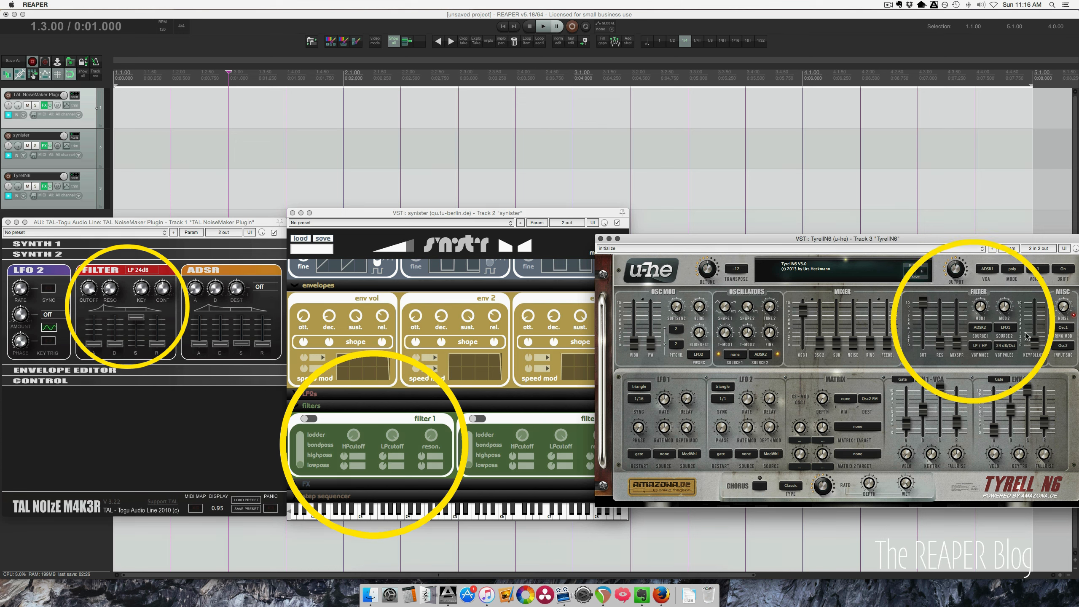
pyautogui.moveTo(923, 303)
pyautogui.mouseDown()
pyautogui.moveTo(923, 343)
pyautogui.moveTo(923, 297)
pyautogui.mouseUp()
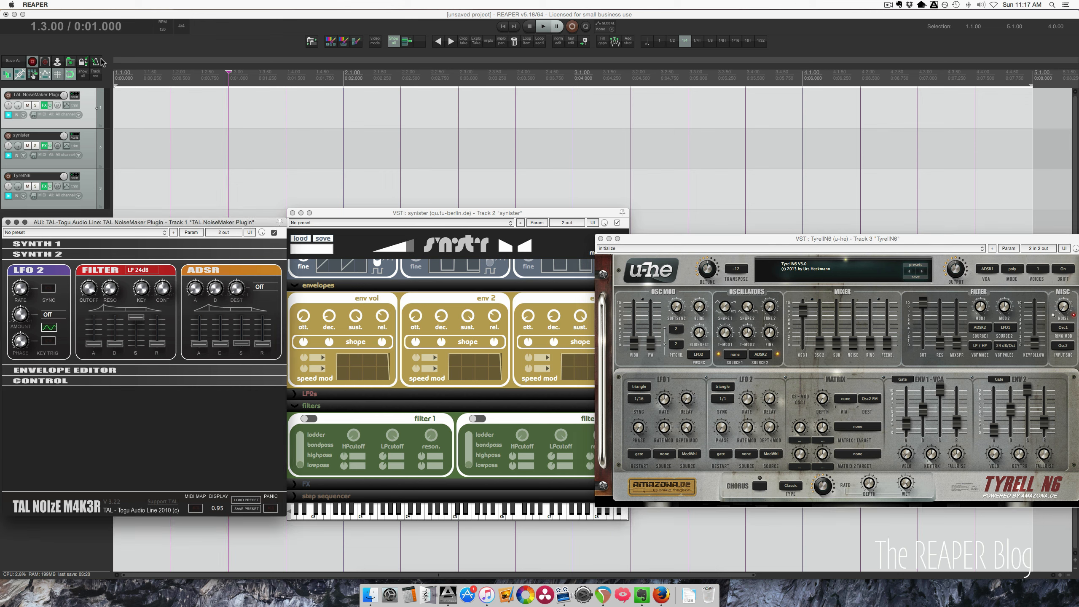
# - Add the Cockos JS Oscilloscope Meter plugin to the master track from the FX browser
pyautogui.click(7, 95)
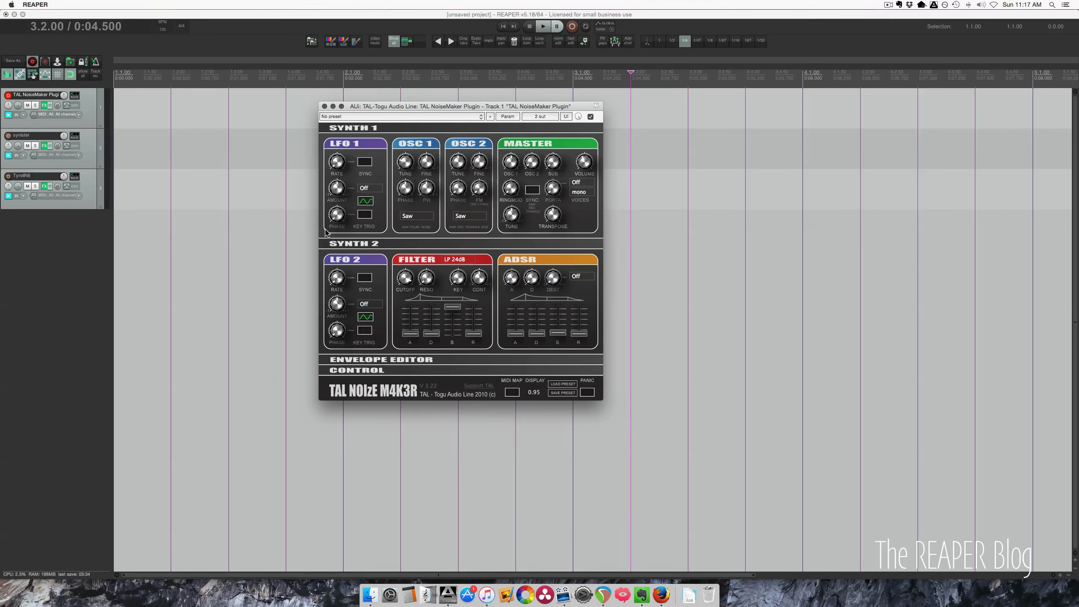
pyautogui.click(528, 164)
pyautogui.click(421, 216)
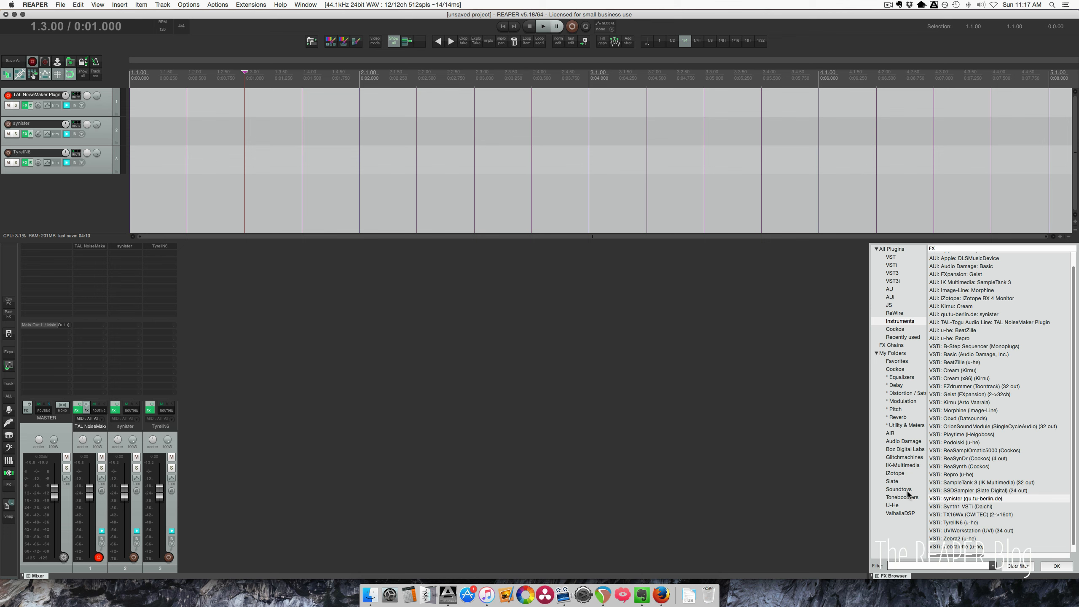
pyautogui.click(895, 369)
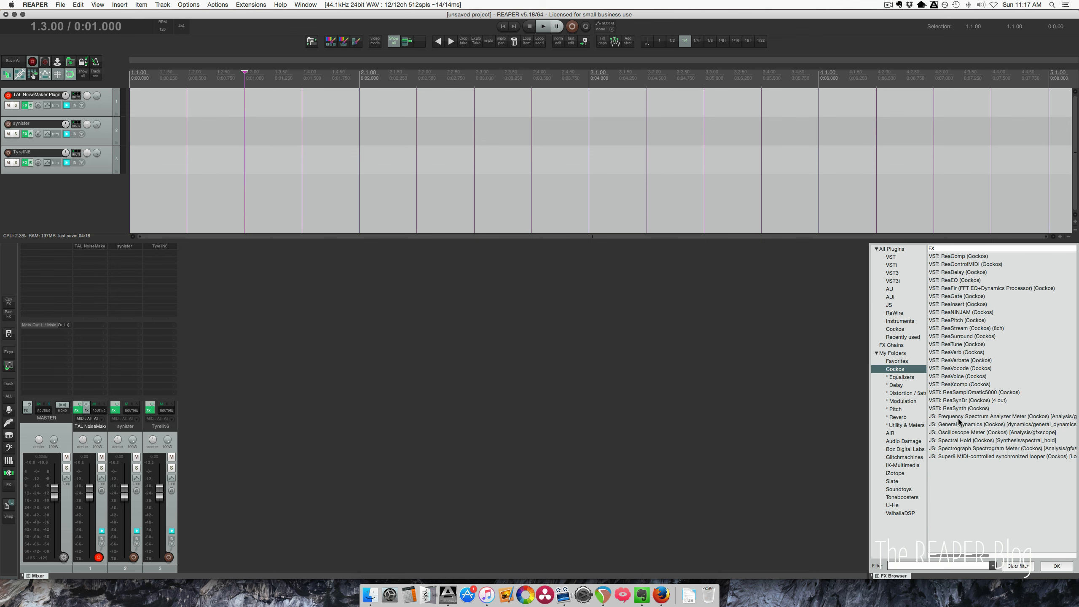
pyautogui.click(959, 432)
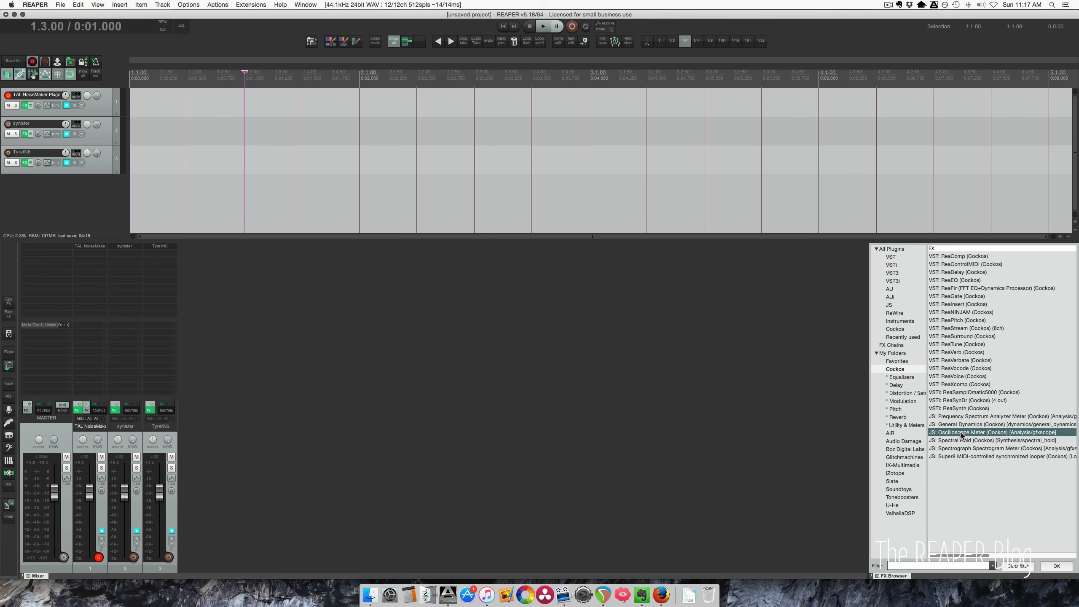
pyautogui.moveTo(45, 257); pyautogui.dragTo(47, 257)
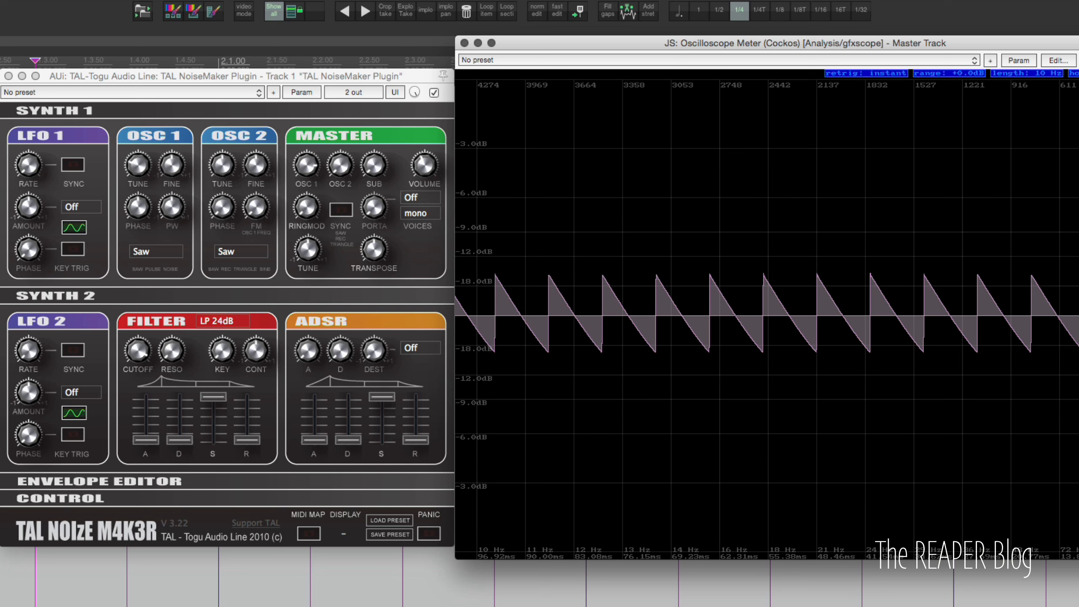
# - Set TAL's OSC 1 waveform to Pulse
pyautogui.click(155, 252)
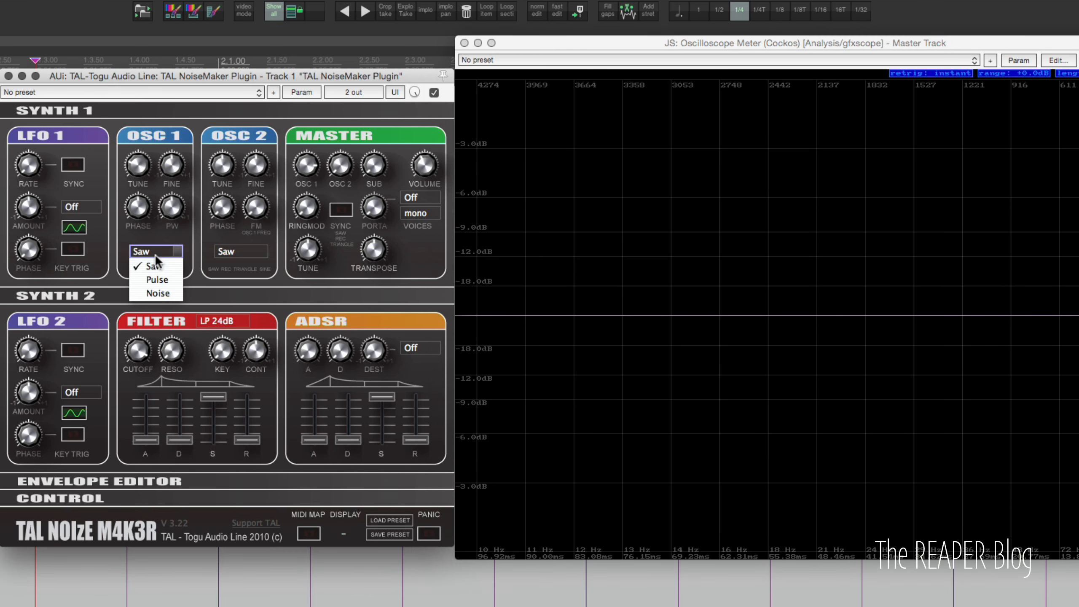
pyautogui.click(164, 279)
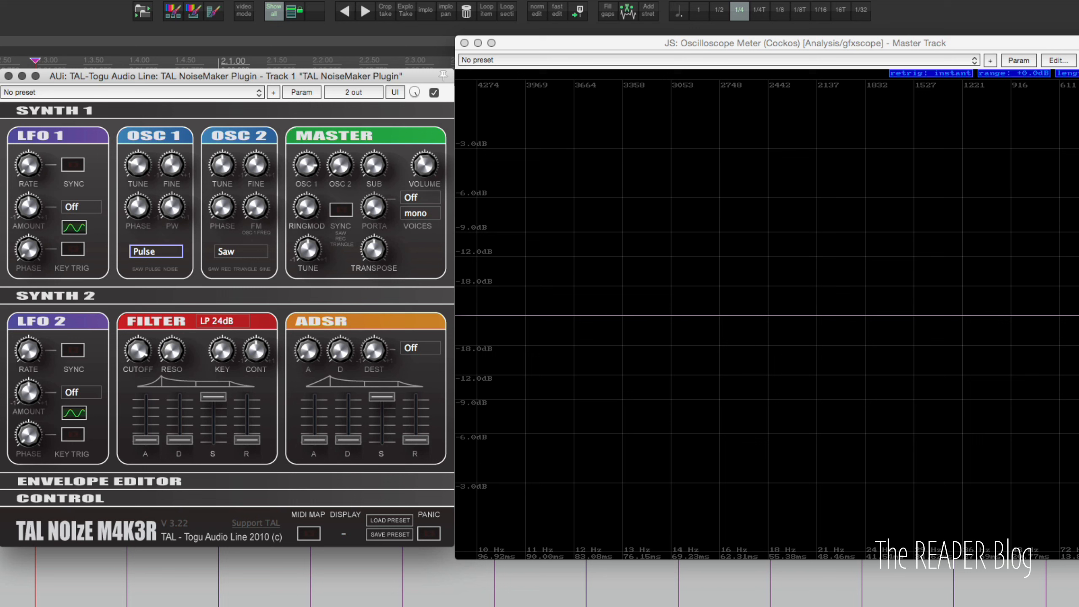
pyautogui.click(1075, 73)
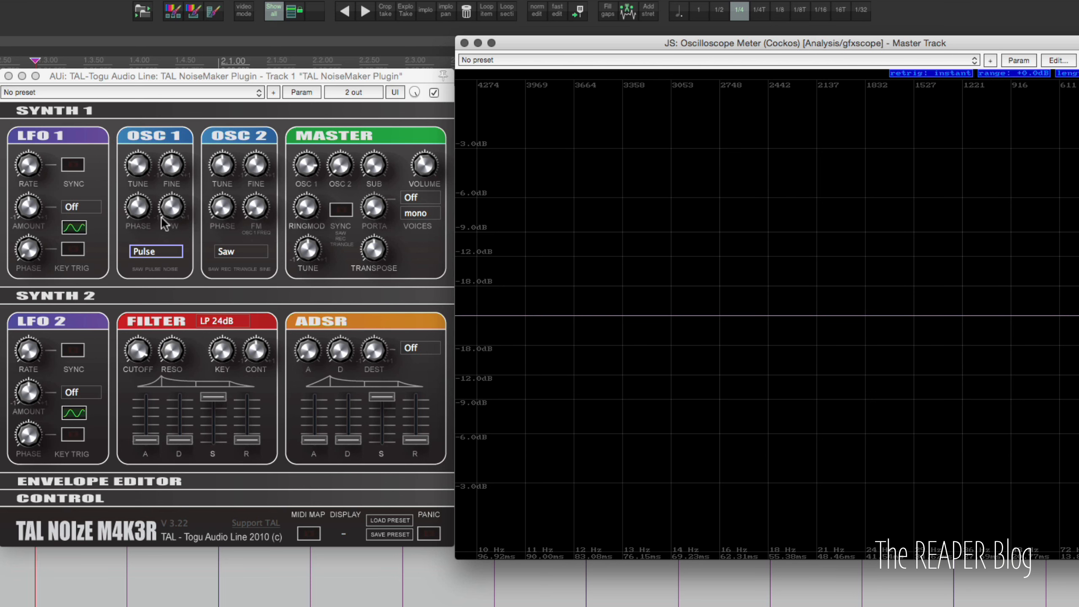
# - Adjust TAL's OSC 1 pulse width, then switch the OSC 1 waveform to Noise
pyautogui.moveTo(175, 214); pyautogui.dragTo(207, 208)
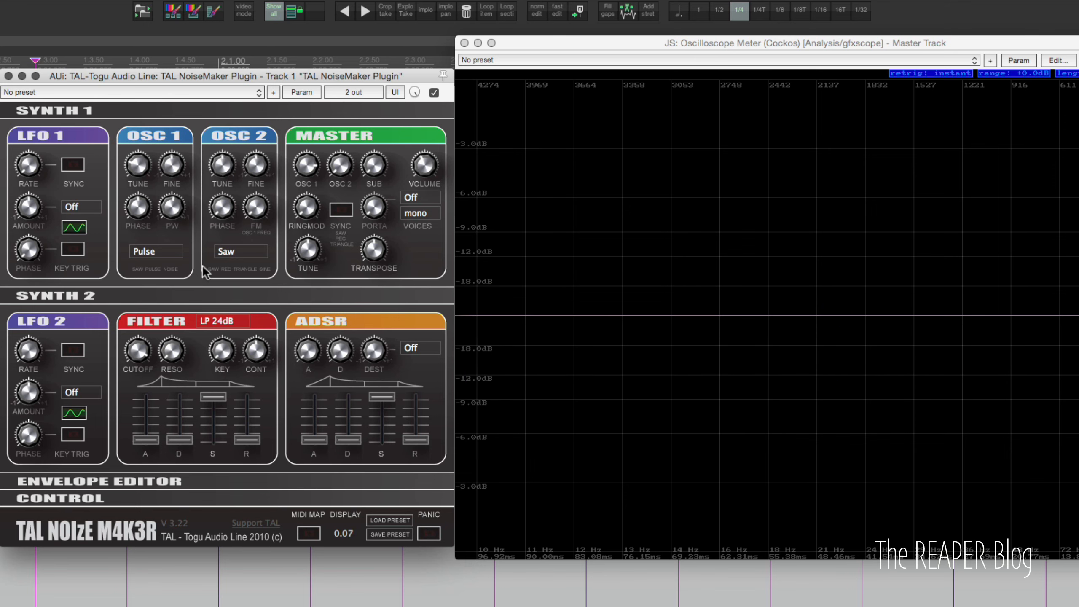
pyautogui.click(145, 252)
pyautogui.click(169, 293)
# - Set TAL's OSC 2 waveform to Triangle and raise its tune knob
pyautogui.click(226, 250)
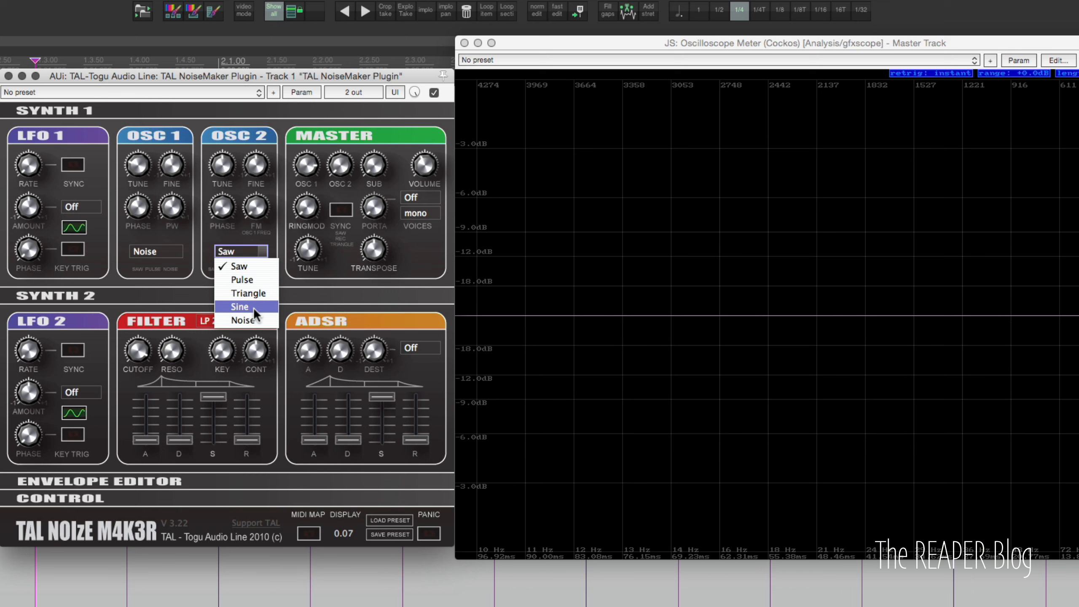
pyautogui.click(261, 293)
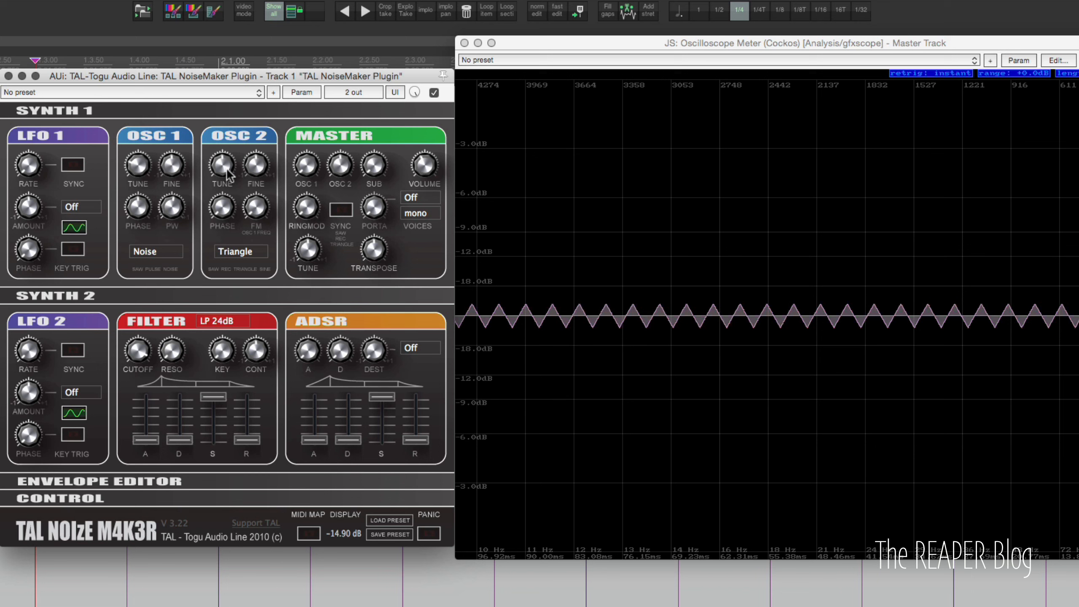
pyautogui.moveTo(346, 170); pyautogui.dragTo(344, 120)
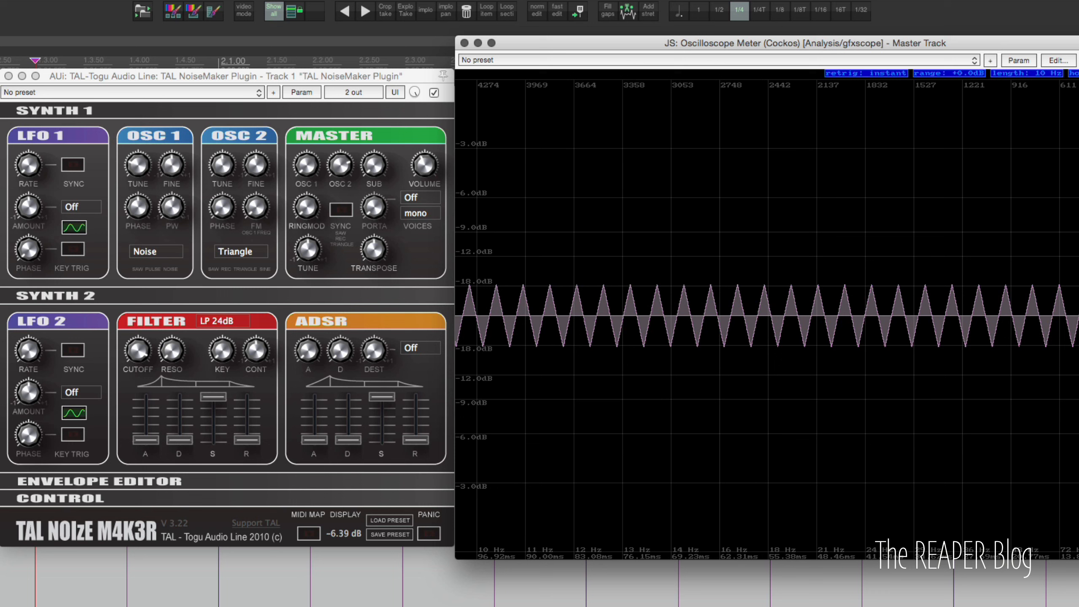
# - Change TAL's OSC 2 waveform to Sine
pyautogui.click(258, 252)
pyautogui.click(261, 305)
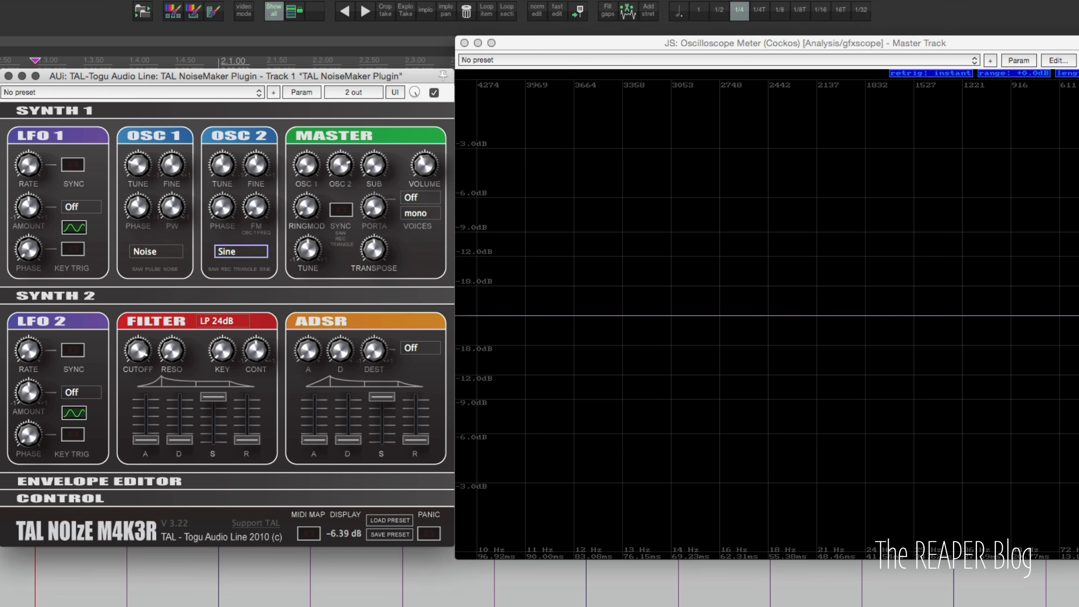
pyautogui.click(1076, 73)
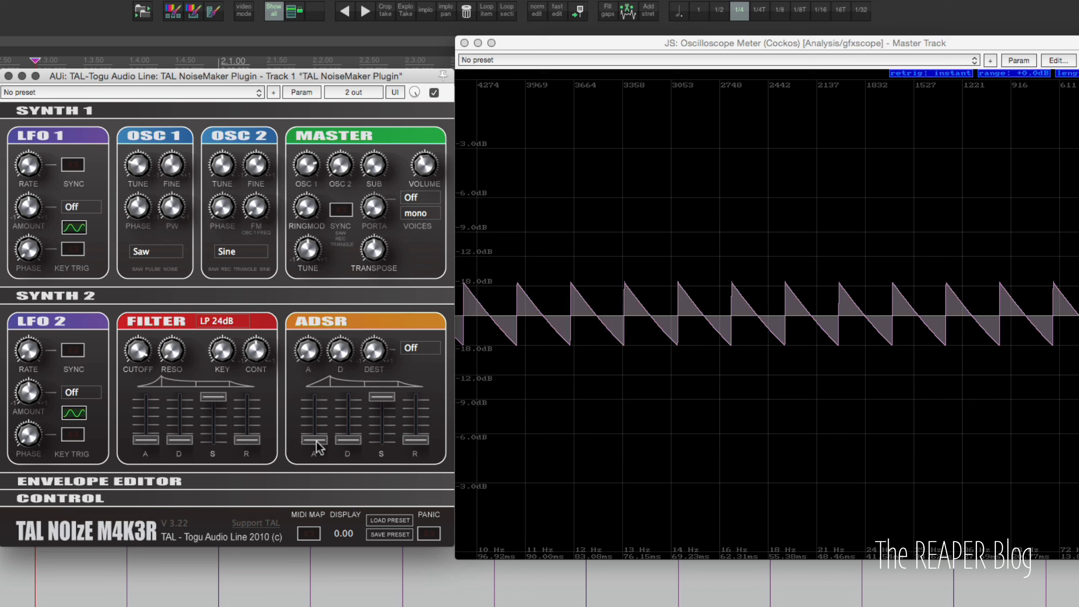
# - Shape TAL's amp ADSR envelope by raising attack, decay and release and lowering sustain
pyautogui.moveTo(317, 442); pyautogui.dragTo(316, 415)
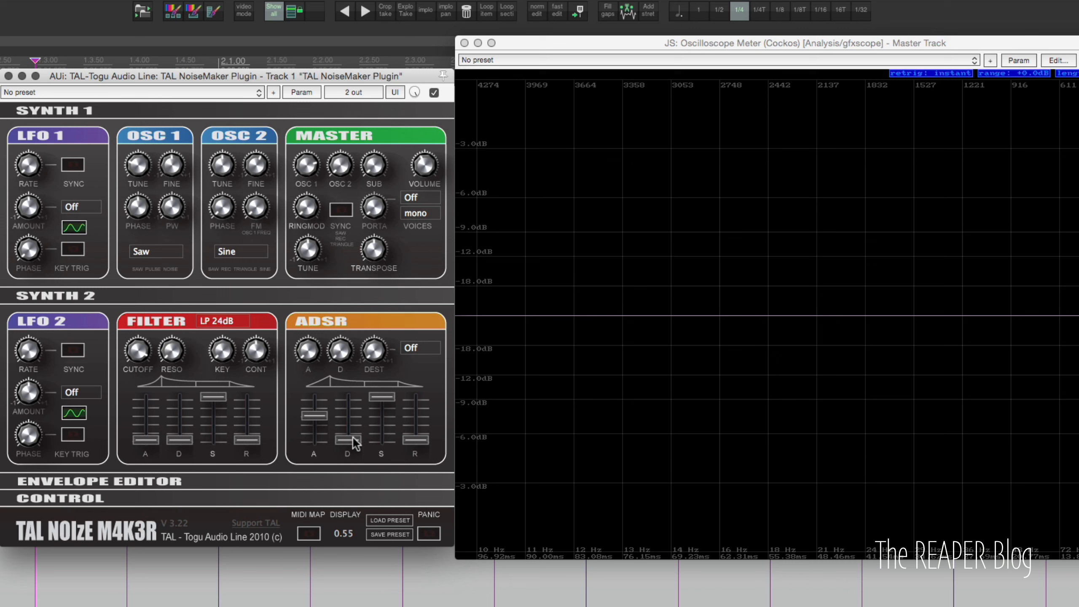
pyautogui.moveTo(352, 439); pyautogui.dragTo(351, 379)
pyautogui.moveTo(388, 398); pyautogui.dragTo(386, 574)
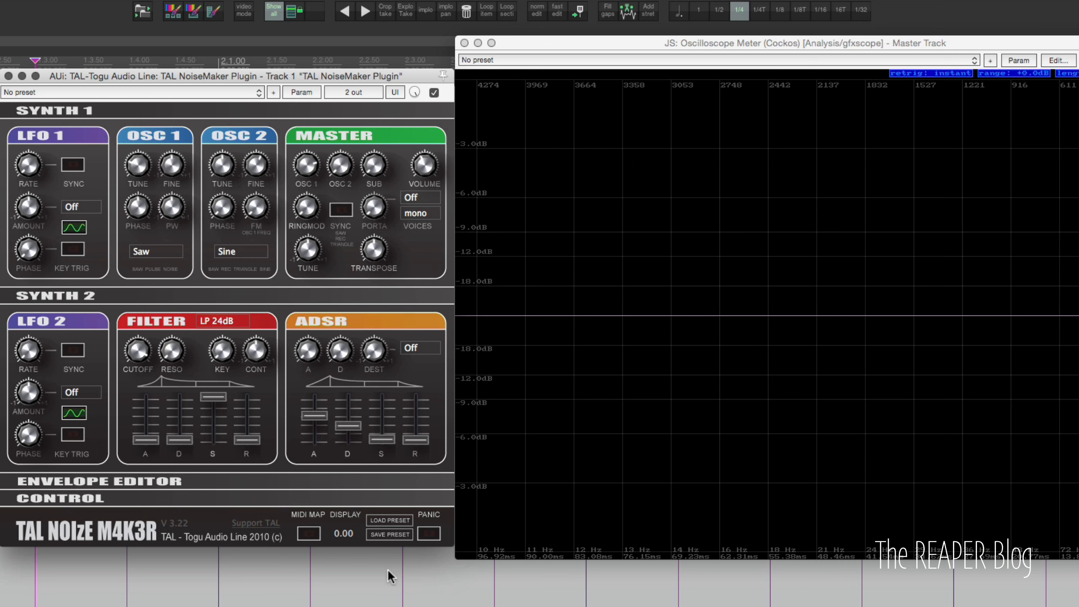
pyautogui.moveTo(355, 418); pyautogui.dragTo(357, 361)
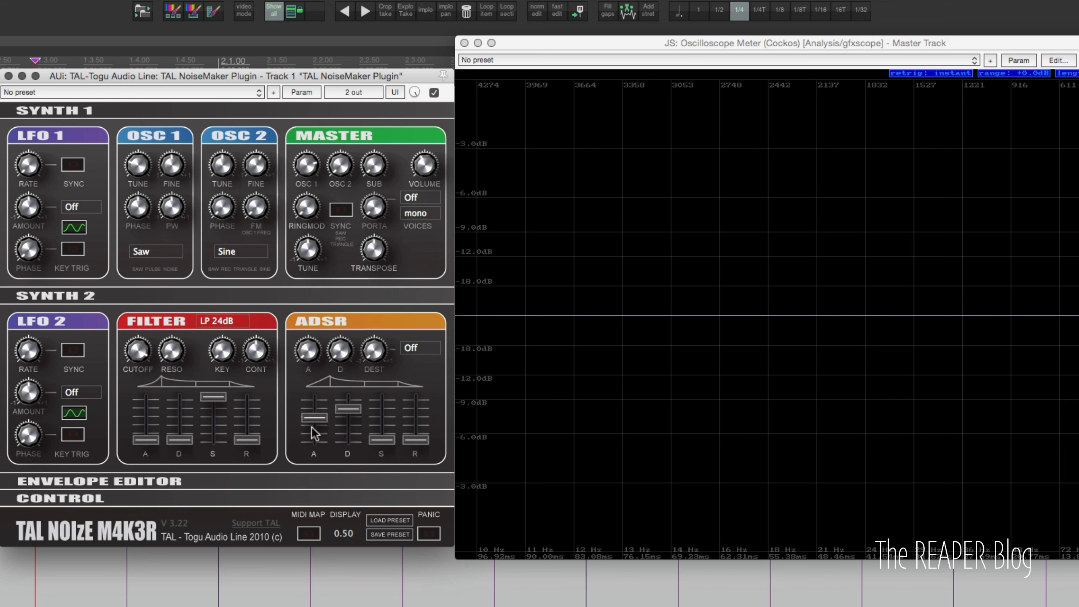
pyautogui.moveTo(381, 440); pyautogui.dragTo(381, 428)
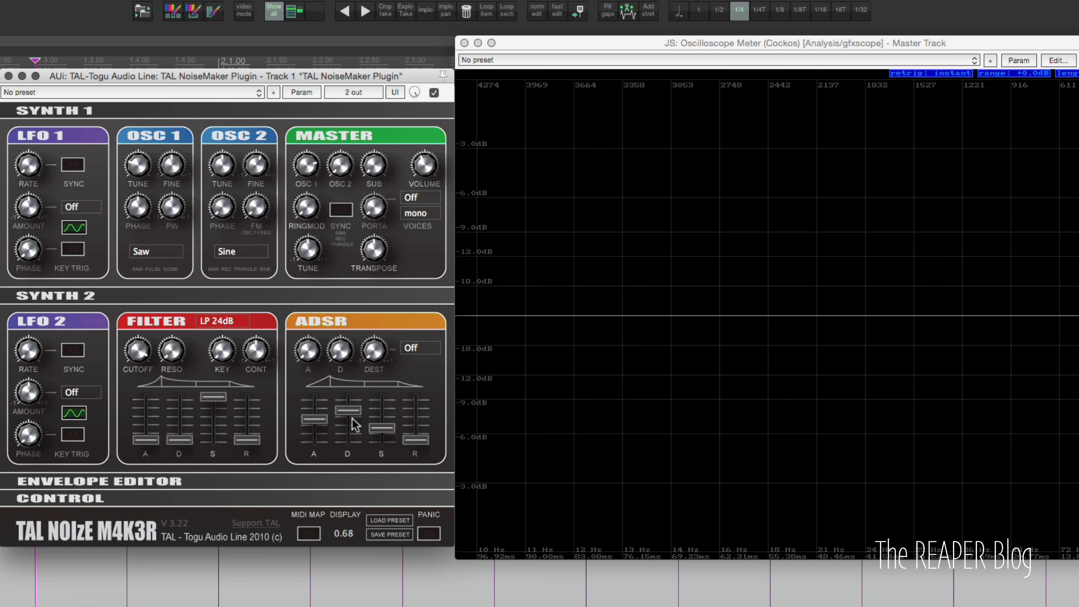
pyautogui.moveTo(348, 459); pyautogui.dragTo(347, 465)
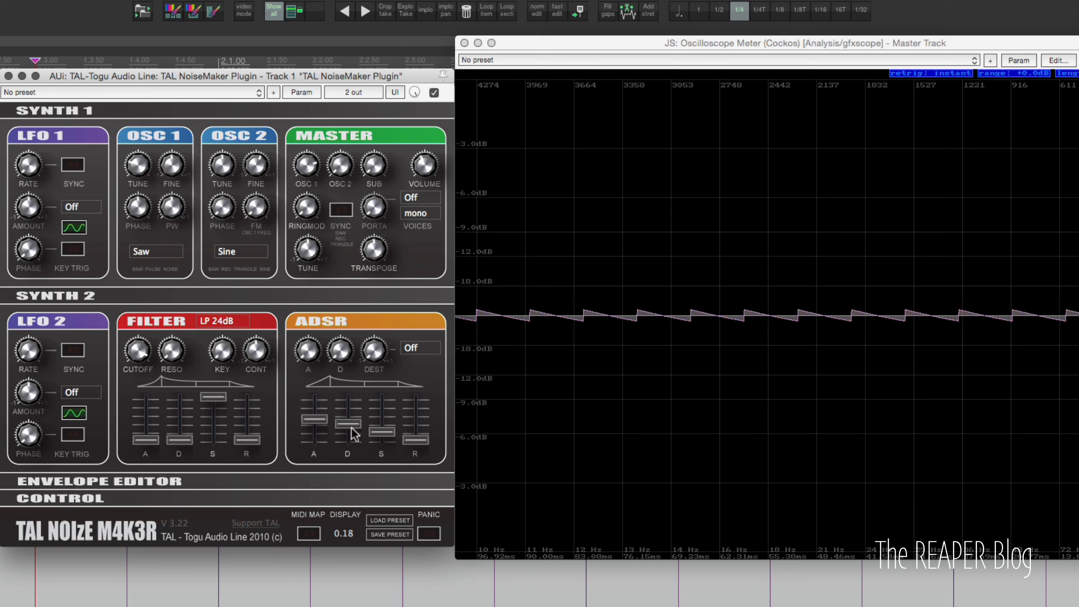
pyautogui.moveTo(313, 419); pyautogui.dragTo(314, 441)
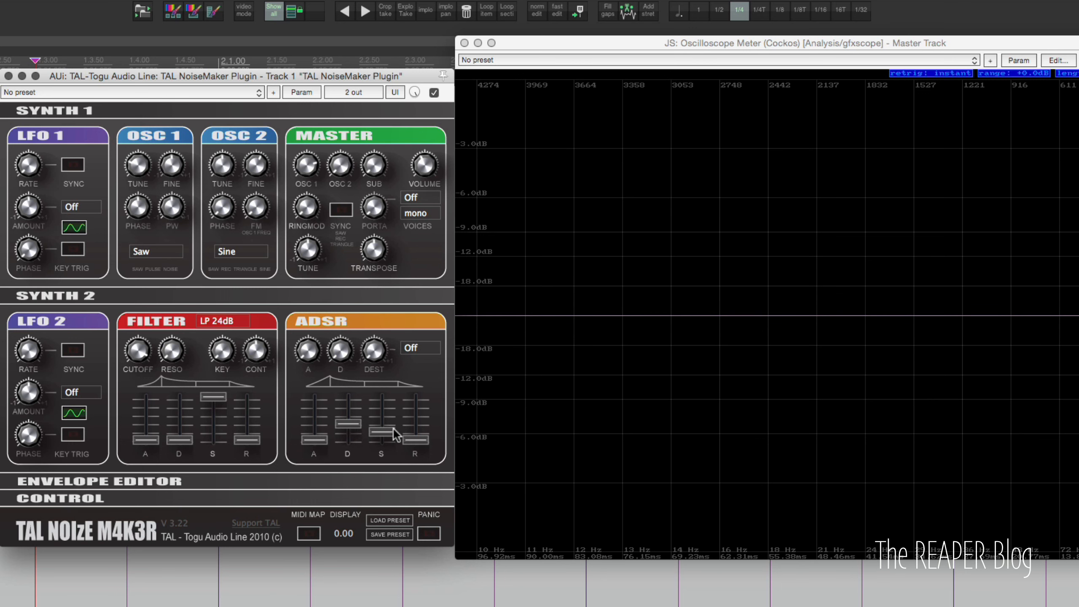
pyautogui.moveTo(314, 440); pyautogui.dragTo(314, 417)
pyautogui.moveTo(416, 440); pyautogui.dragTo(415, 413)
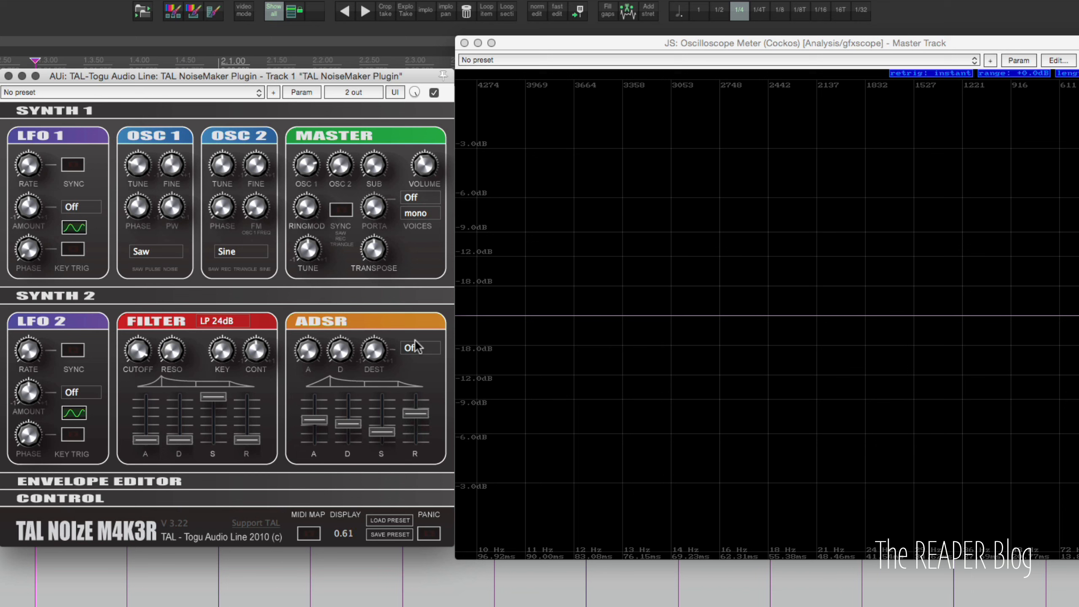
# - Bring synister's window forward and raise the sustain knob of its volume envelope
pyautogui.moveTo(415, 341); pyautogui.dragTo(457, 422)
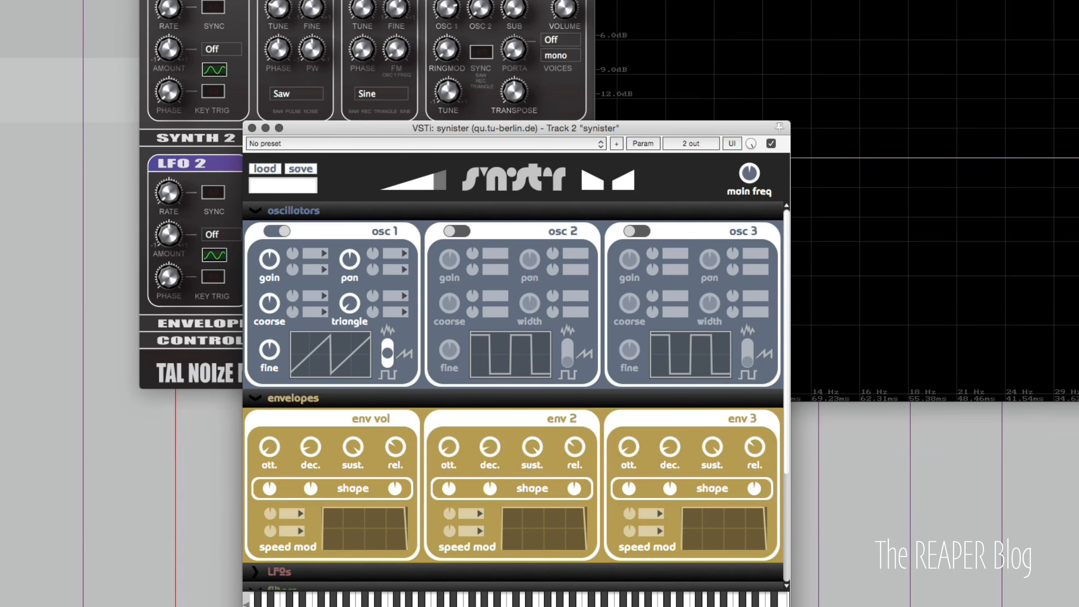
pyautogui.moveTo(460, 136); pyautogui.dragTo(268, 41)
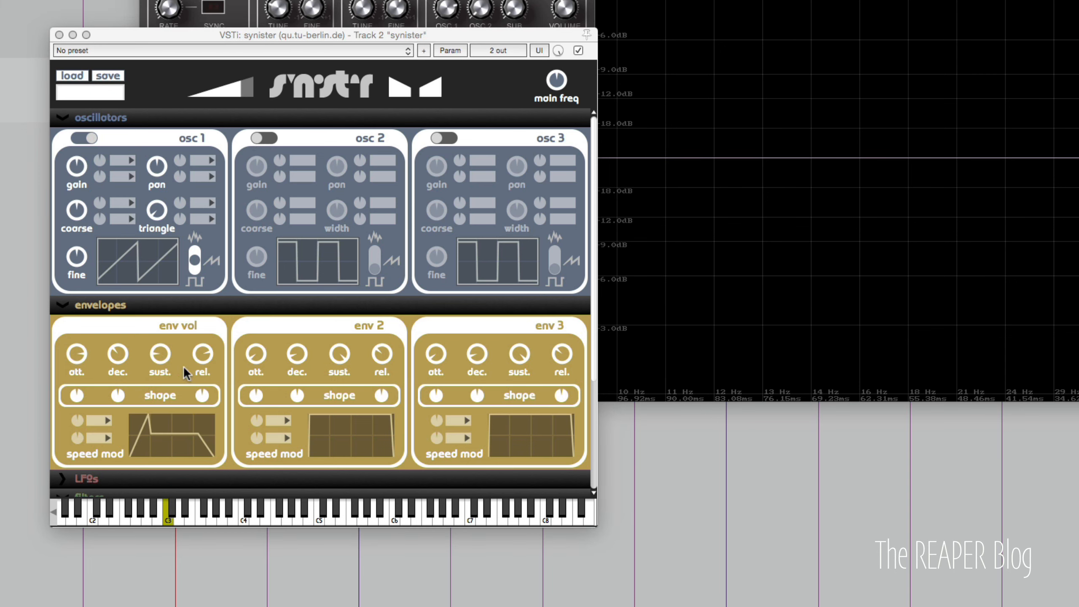
pyautogui.moveTo(160, 355); pyautogui.dragTo(155, 315)
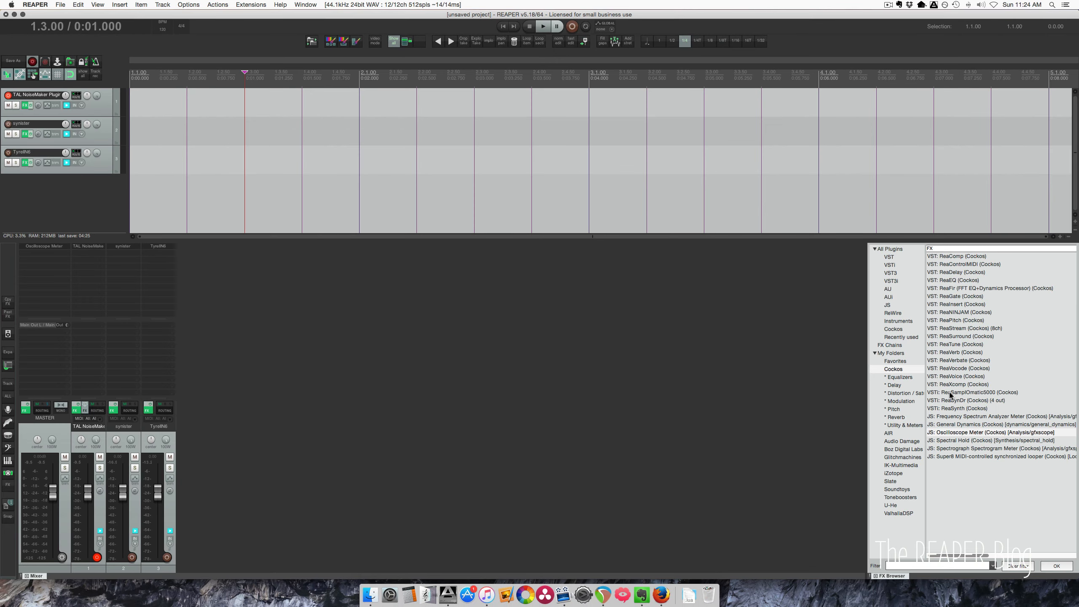
# - Add the Cockos JS Frequency Spectrum Analyzer Meter to the master track
pyautogui.click(962, 418)
pyautogui.moveTo(62, 266); pyautogui.dragTo(52, 263)
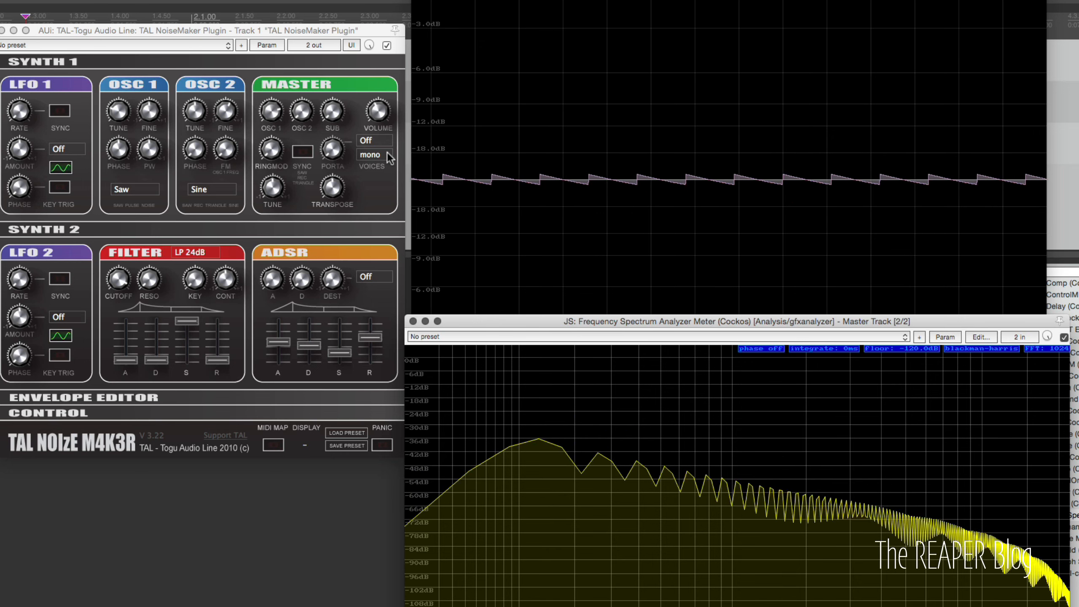
# - Pull TAL's ADSR attack and decay sliders down and adjust the release
pyautogui.moveTo(275, 345); pyautogui.dragTo(282, 425)
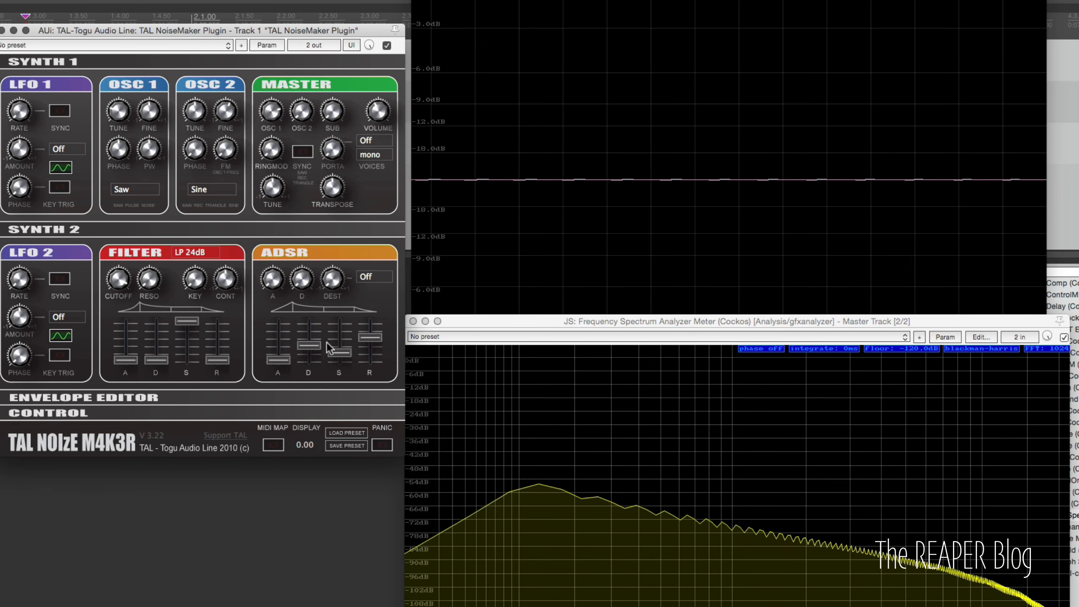
pyautogui.moveTo(316, 345); pyautogui.dragTo(335, 521)
pyautogui.moveTo(368, 341); pyautogui.dragTo(341, 318)
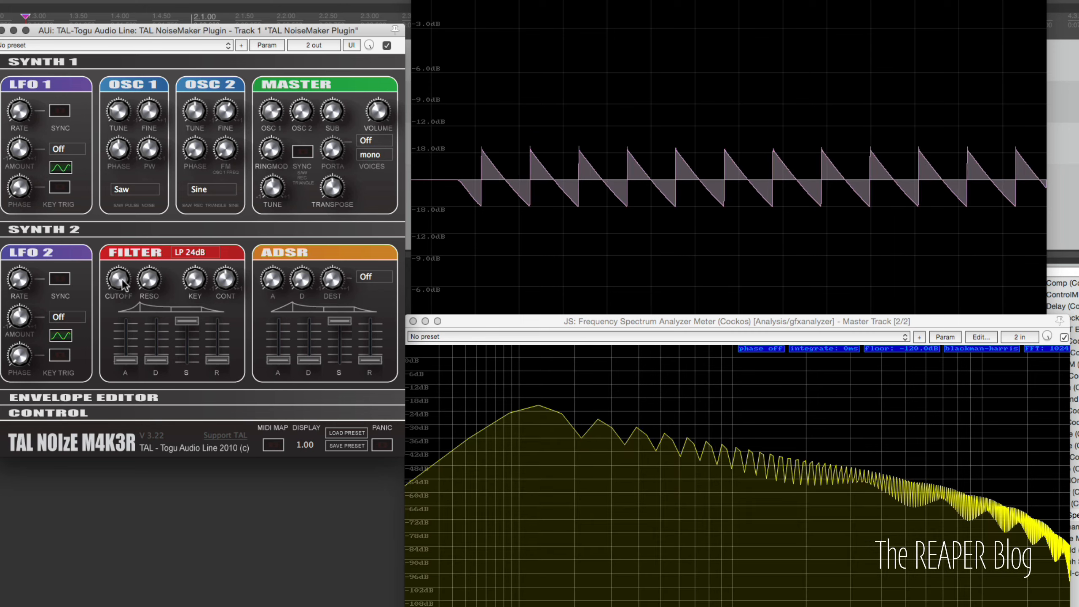
# - Sweep TAL's filter cutoff knob up and down and raise the resonance
pyautogui.moveTo(123, 285); pyautogui.dragTo(128, 212)
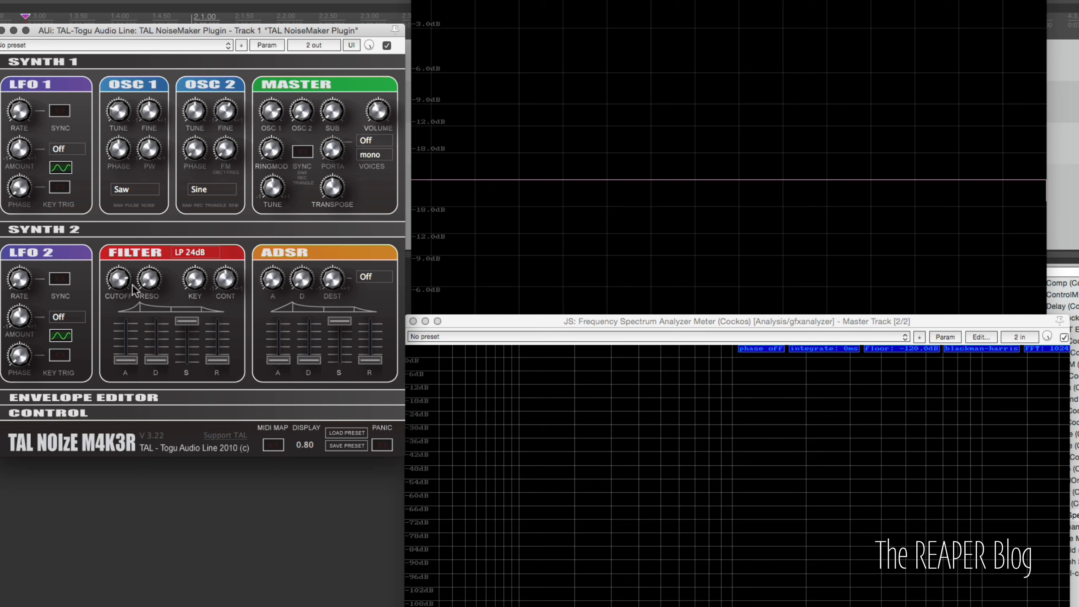
pyautogui.moveTo(122, 285); pyautogui.dragTo(123, 353)
pyautogui.moveTo(149, 279); pyautogui.dragTo(147, 152)
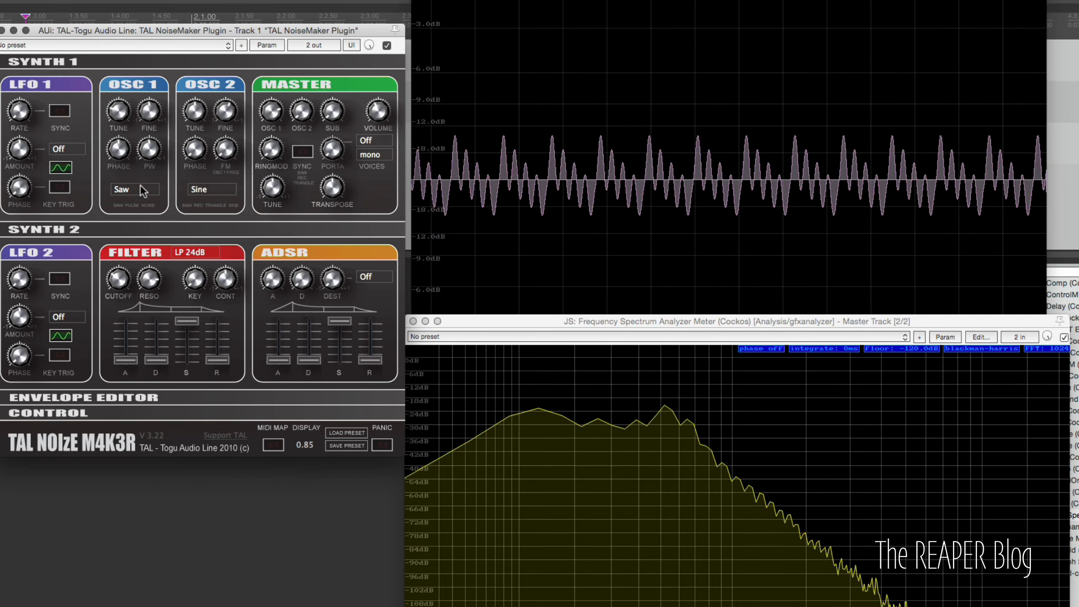
pyautogui.moveTo(123, 282); pyautogui.dragTo(123, 215)
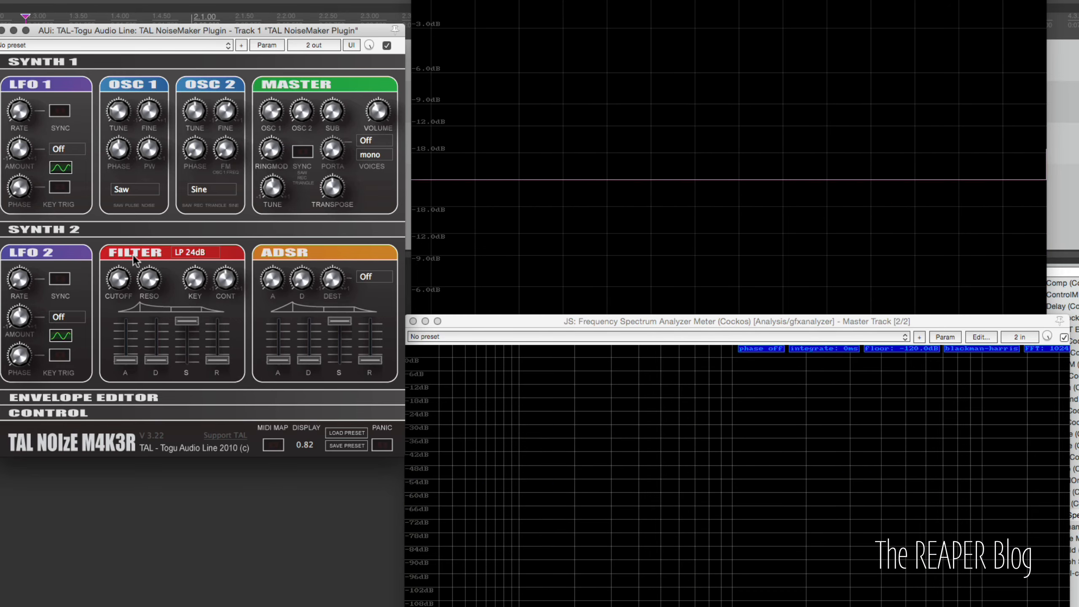
# - Switch TAL's filter type to HP 12dB and lower the cutoff
pyautogui.click(201, 255)
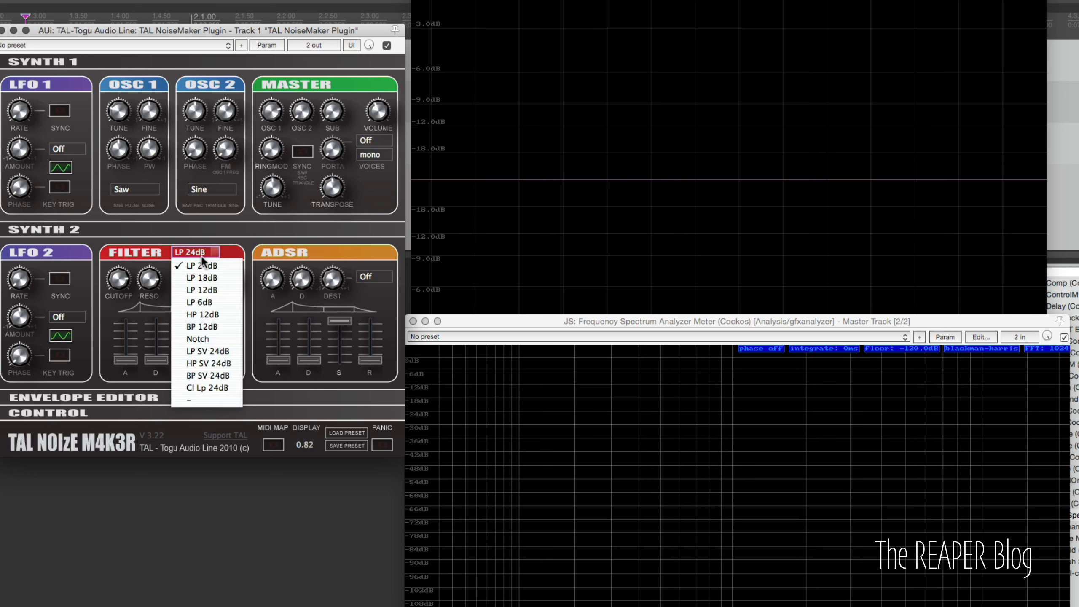
pyautogui.click(219, 316)
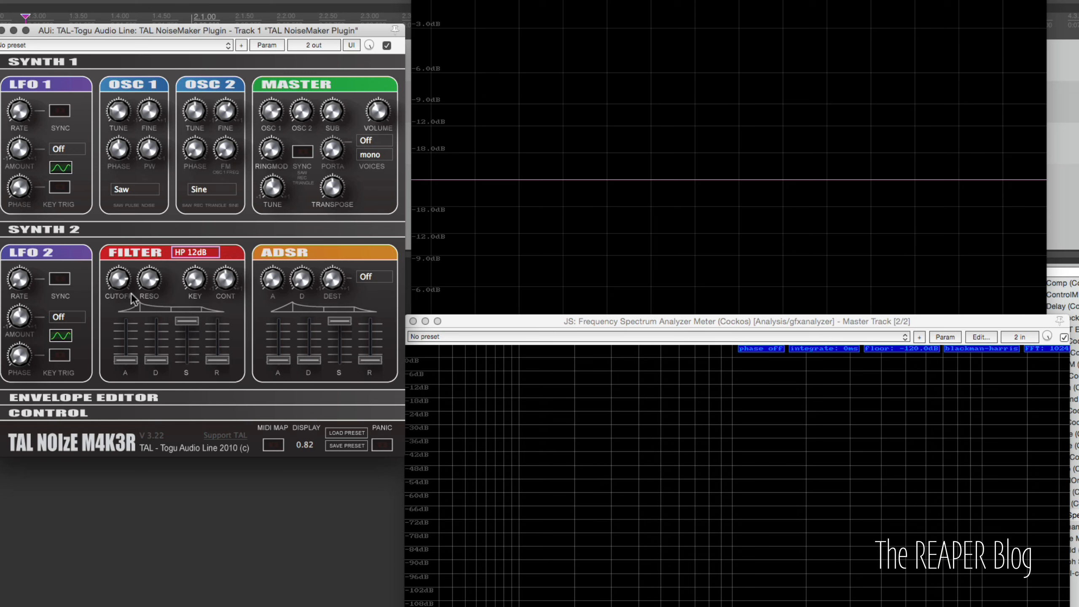
pyautogui.moveTo(125, 294); pyautogui.dragTo(127, 333)
# - Switch TAL's filter type to BP 12dB and adjust the cutoff
pyautogui.click(196, 251)
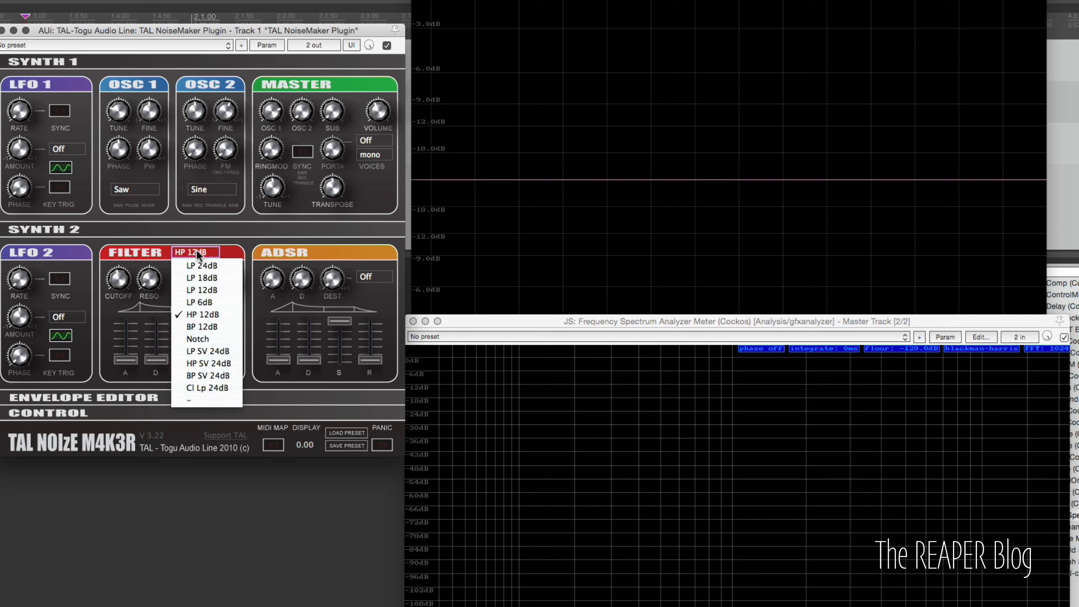
pyautogui.click(211, 326)
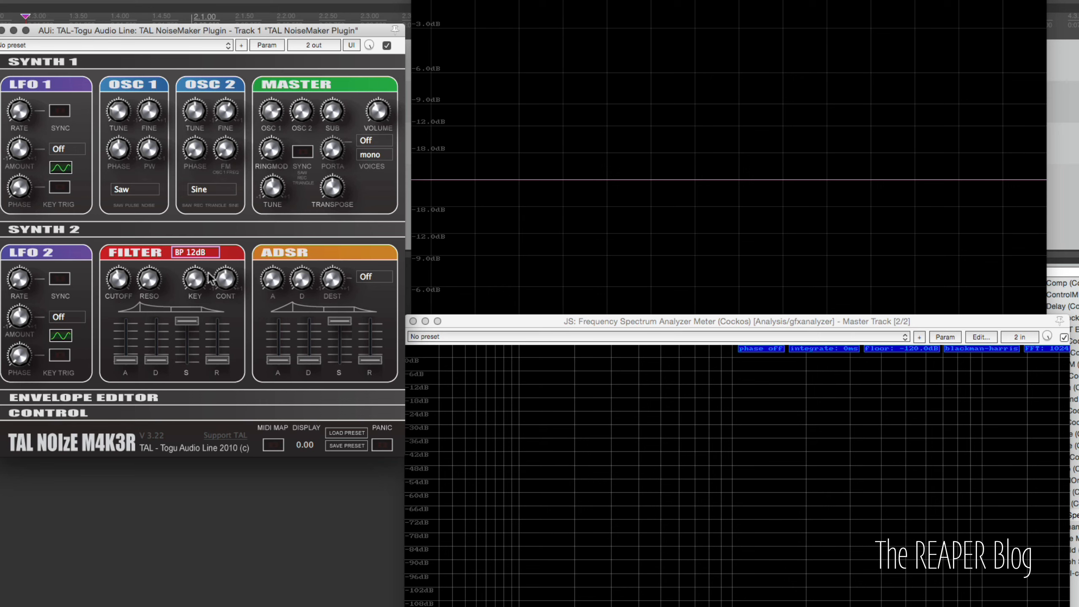
pyautogui.moveTo(119, 281)
pyautogui.mouseDown()
pyautogui.moveTo(127, 260)
pyautogui.moveTo(125, 309)
pyautogui.moveTo(123, 289)
pyautogui.mouseUp()
# - Switch TAL's filter type to Notch, raise the resonance and sweep the cutoff
pyautogui.click(191, 253)
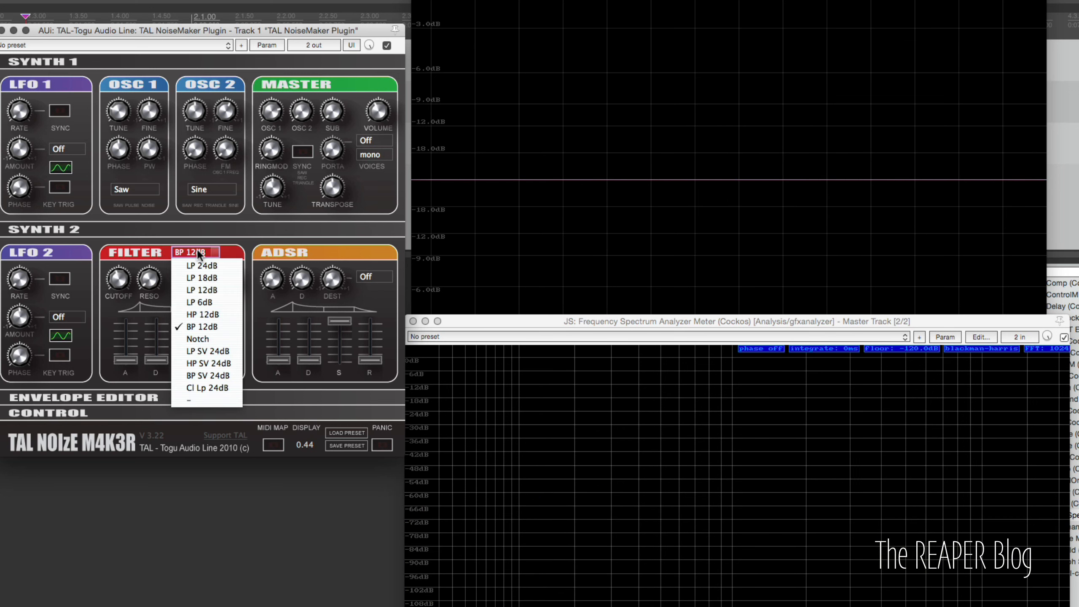
pyautogui.click(211, 336)
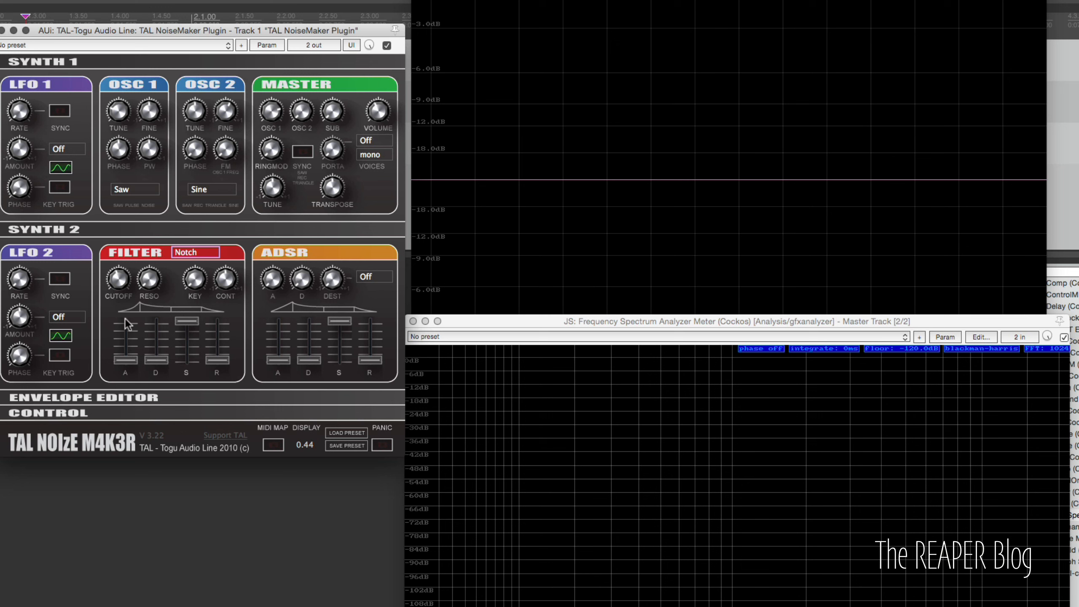
pyautogui.moveTo(148, 282); pyautogui.dragTo(142, 233)
pyautogui.moveTo(117, 277)
pyautogui.mouseDown()
pyautogui.moveTo(127, 328)
pyautogui.moveTo(126, 262)
pyautogui.mouseUp()
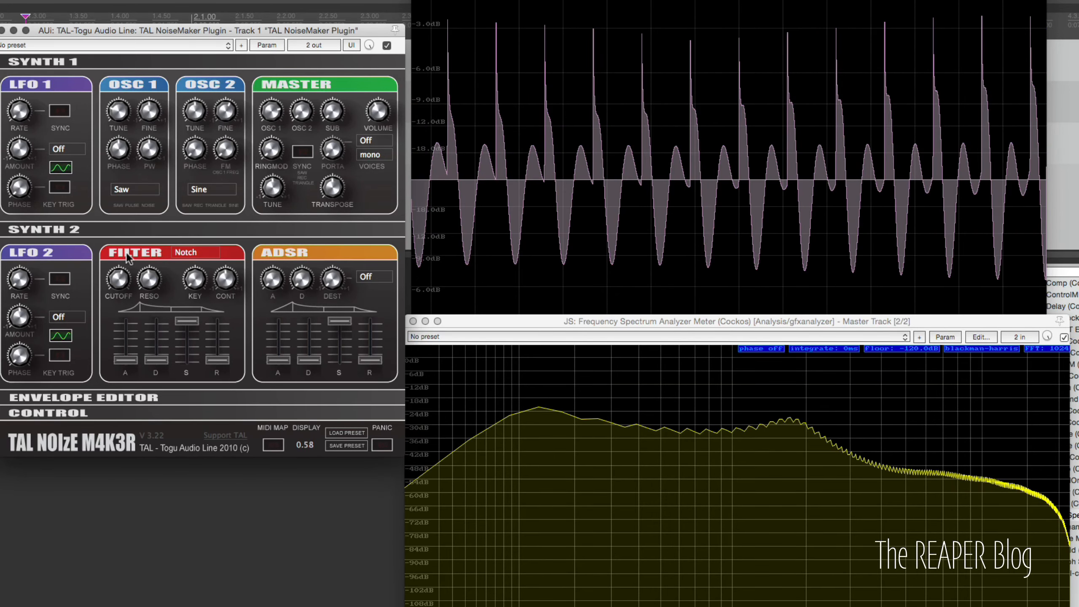
pyautogui.moveTo(125, 223); pyautogui.dragTo(127, 285)
# - Set TAL's filter type back to LP 24dB and raise a filter envelope slider
pyautogui.click(205, 253)
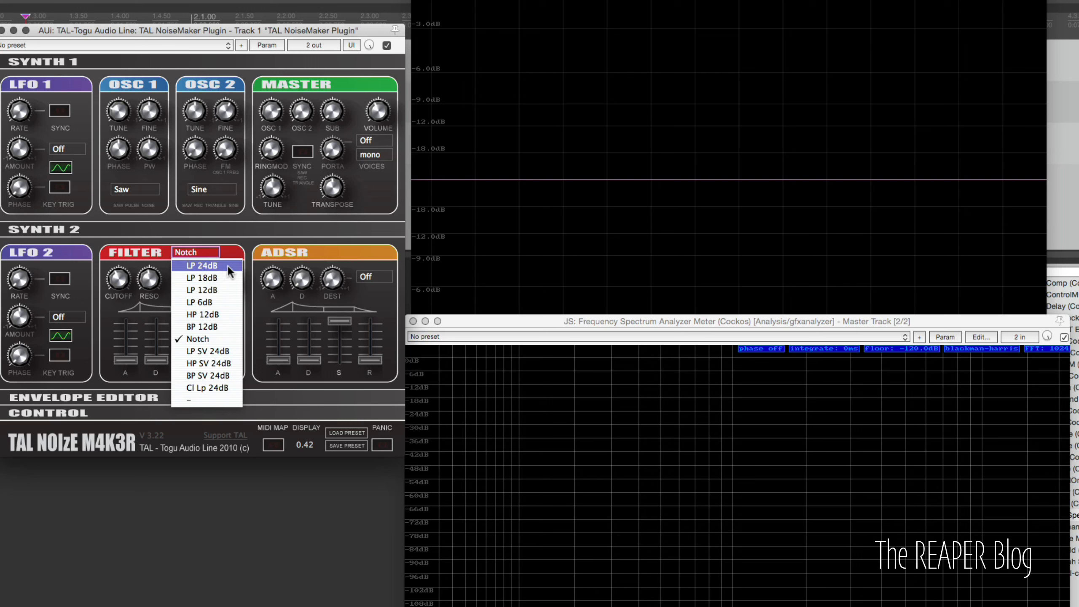
pyautogui.click(228, 265)
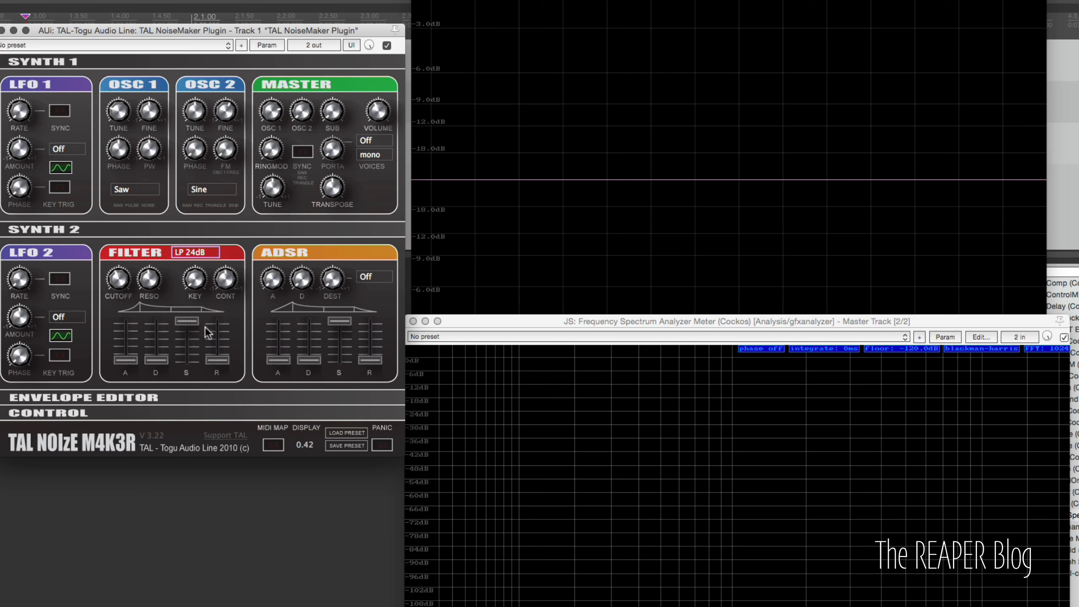
pyautogui.moveTo(149, 360); pyautogui.dragTo(158, 277)
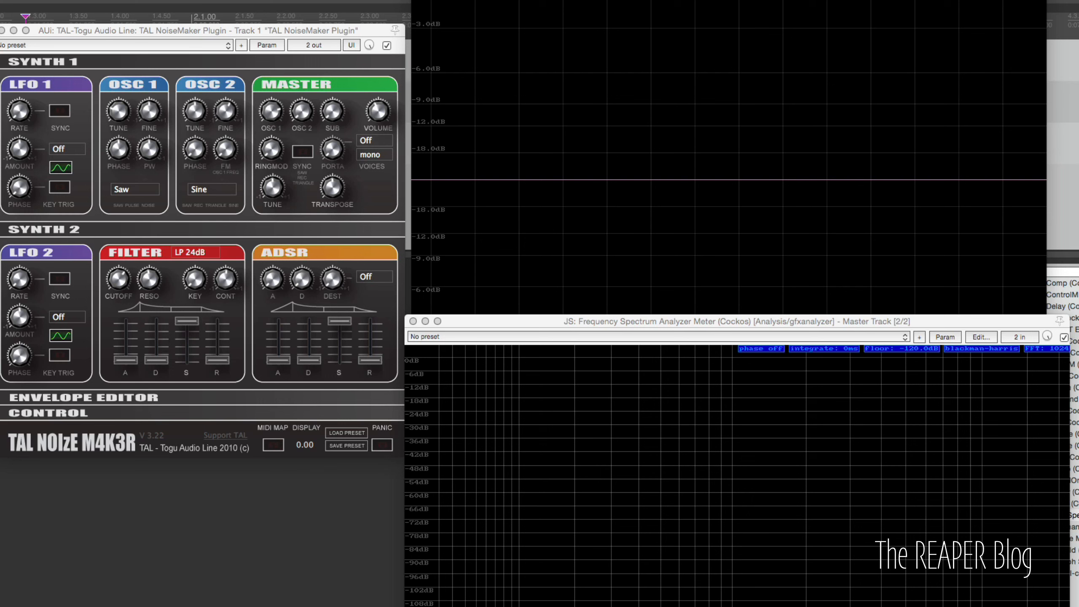
# - Bring the TyrellN6 window forward, sweep TAL's filter contour knob, and move TyrellN6 beside TAL
pyautogui.press('super+grave')
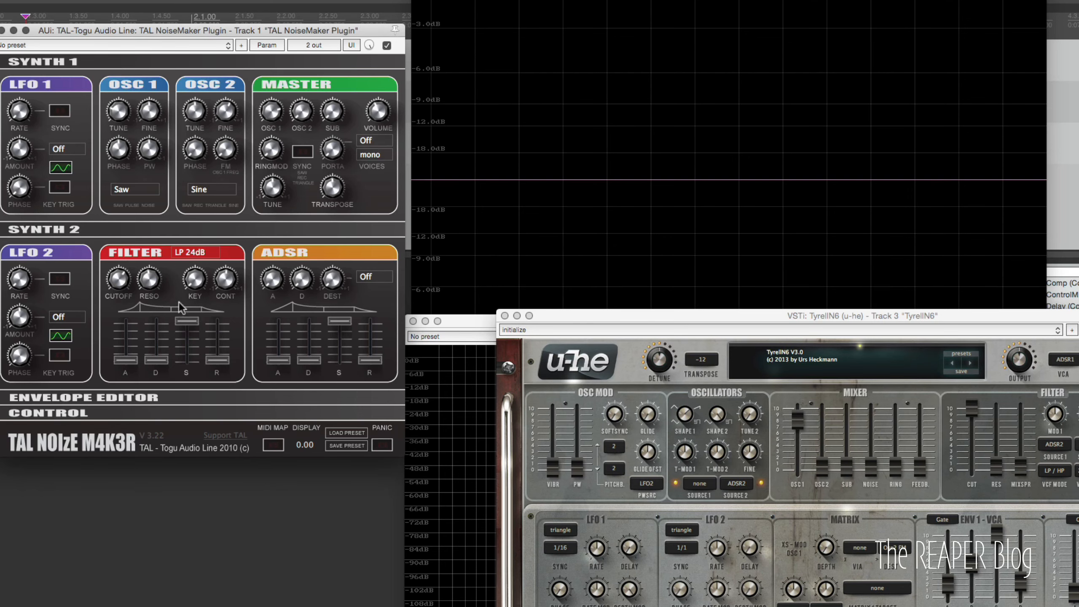
pyautogui.moveTo(224, 277); pyautogui.dragTo(223, 323)
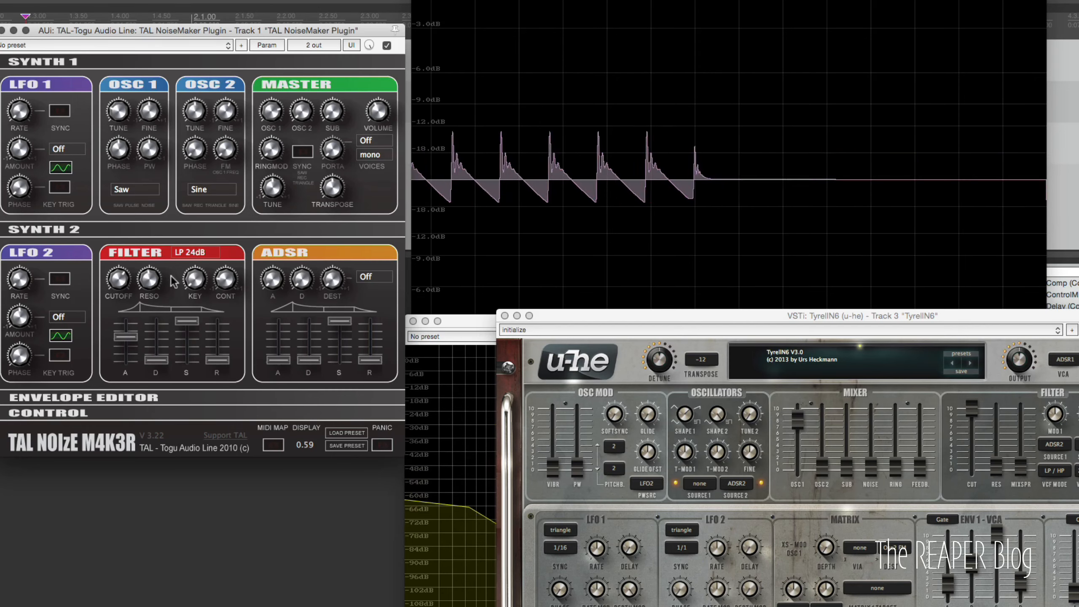
pyautogui.moveTo(225, 280); pyautogui.dragTo(225, 209)
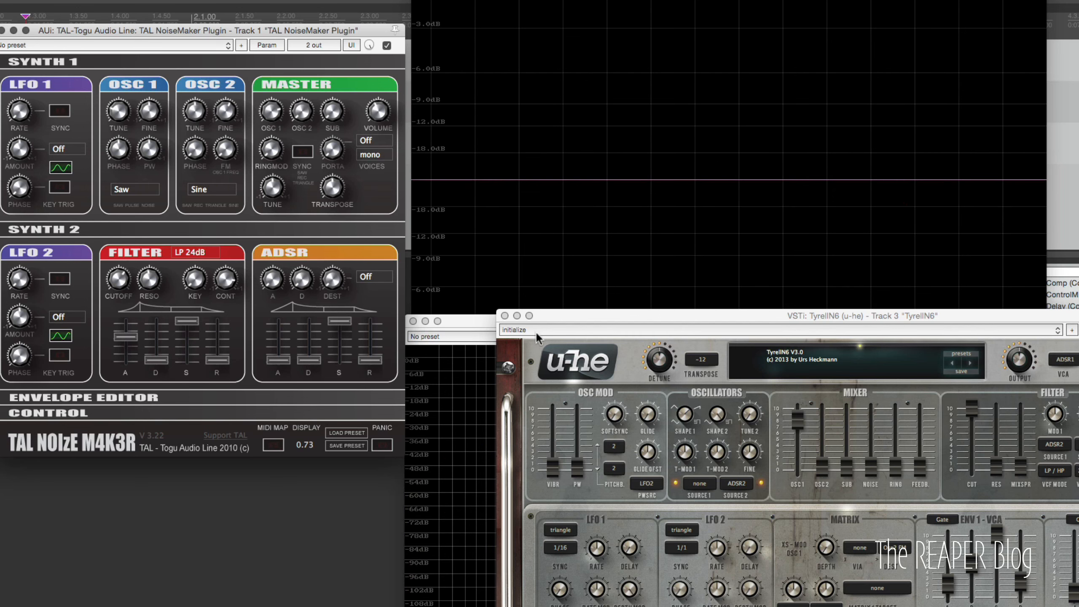
pyautogui.moveTo(569, 315); pyautogui.dragTo(4, 139)
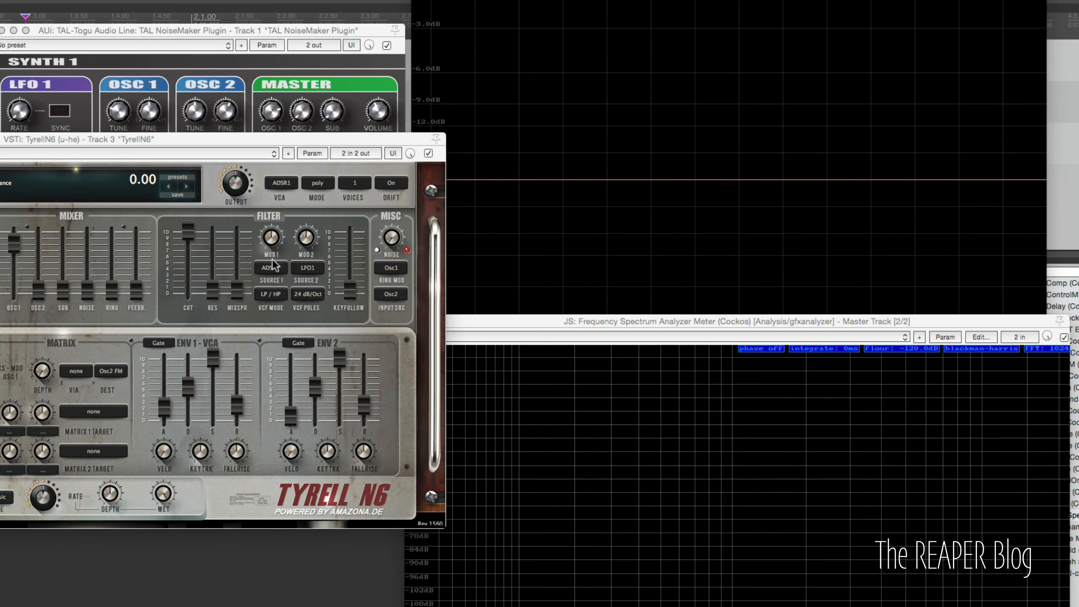
# - In TyrellN6, raise an ENV 2 slider and set the filter's MOD 1 depth to 60
pyautogui.moveTo(291, 415); pyautogui.dragTo(298, 340)
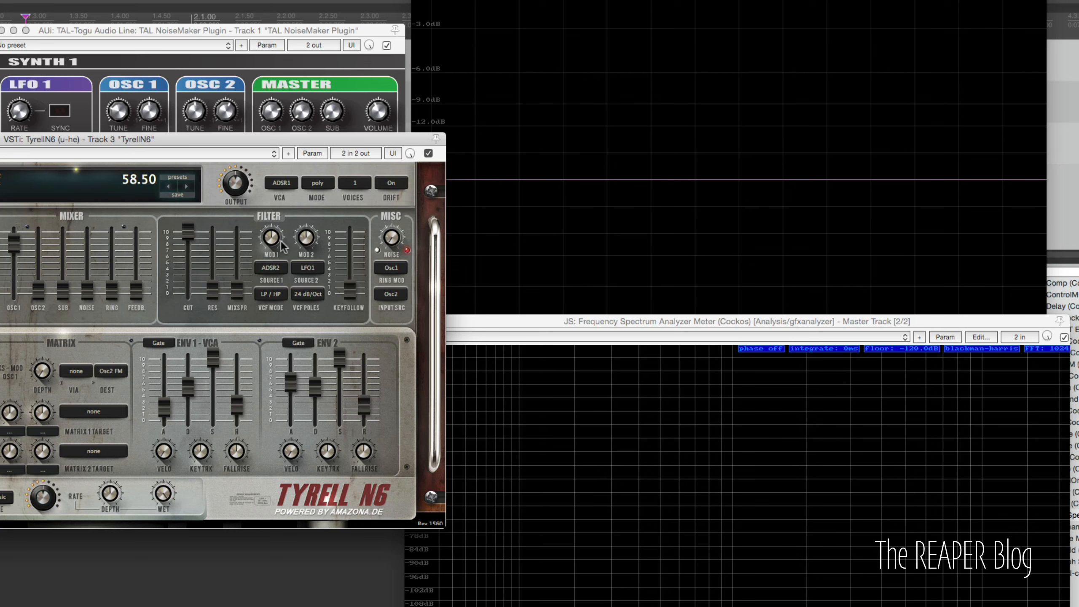
pyautogui.moveTo(272, 240)
pyautogui.mouseDown()
pyautogui.moveTo(272, 276)
pyautogui.moveTo(271, 259)
pyautogui.mouseUp()
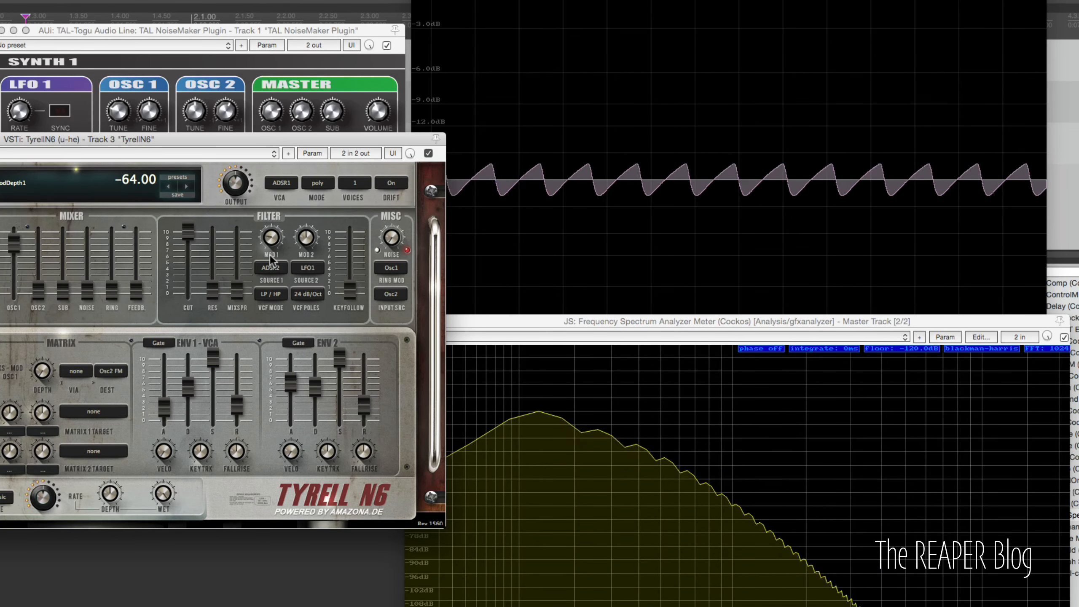
pyautogui.moveTo(272, 259); pyautogui.dragTo(275, 245)
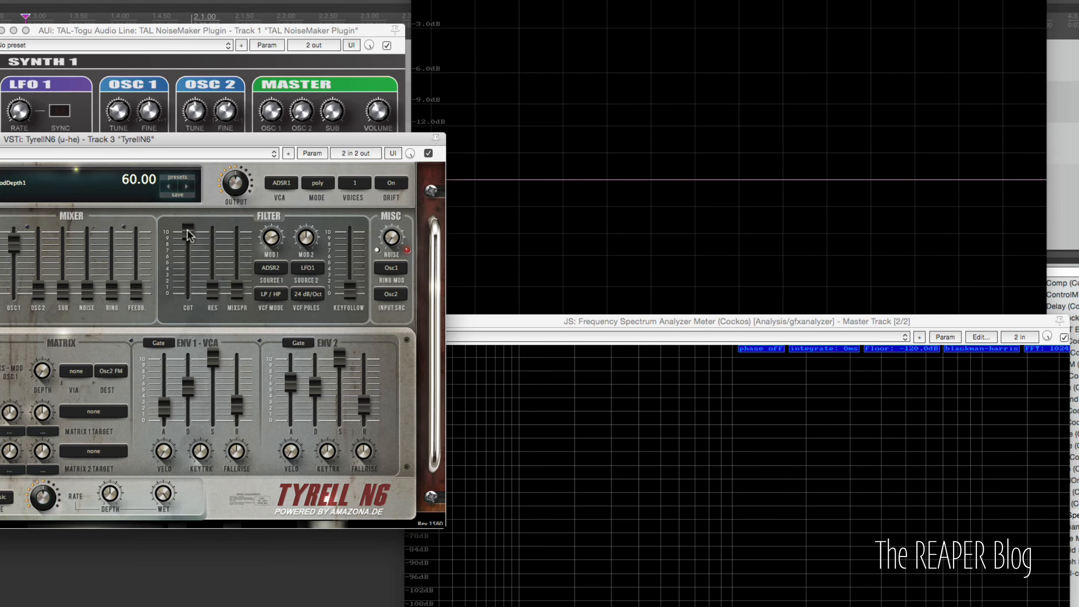
# - Lower TyrellN6's filter cutoff slider and raise the ENV 2 release slider
pyautogui.moveTo(186, 232); pyautogui.dragTo(220, 232)
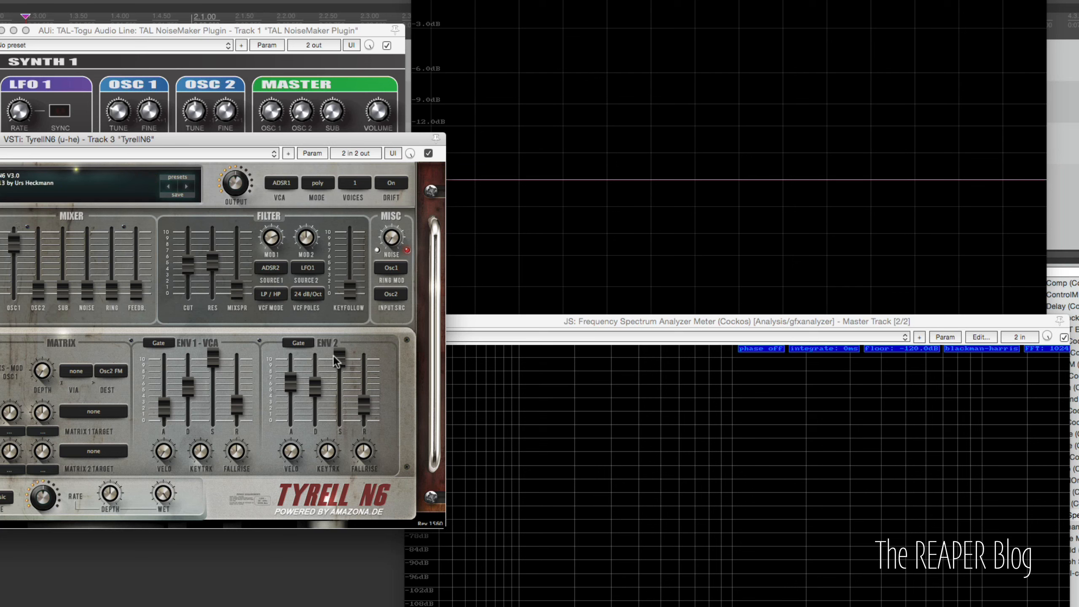
pyautogui.moveTo(364, 404); pyautogui.dragTo(371, 356)
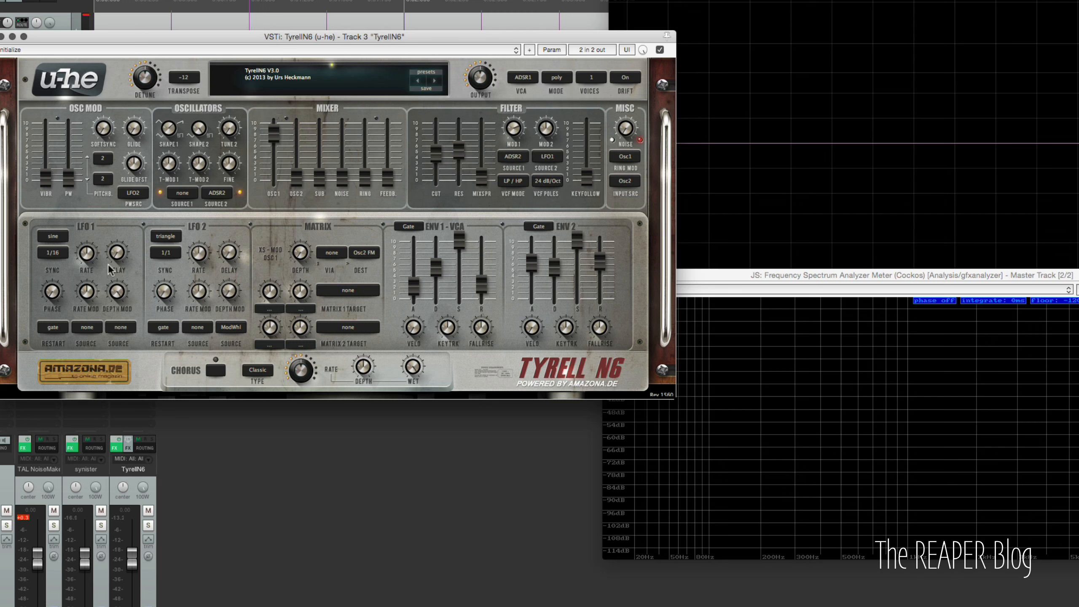
# - Choose sine and 1/16 sync in LFO 1's waveform and sync menus, and turn the LFO 1 rate knob
pyautogui.click(64, 237)
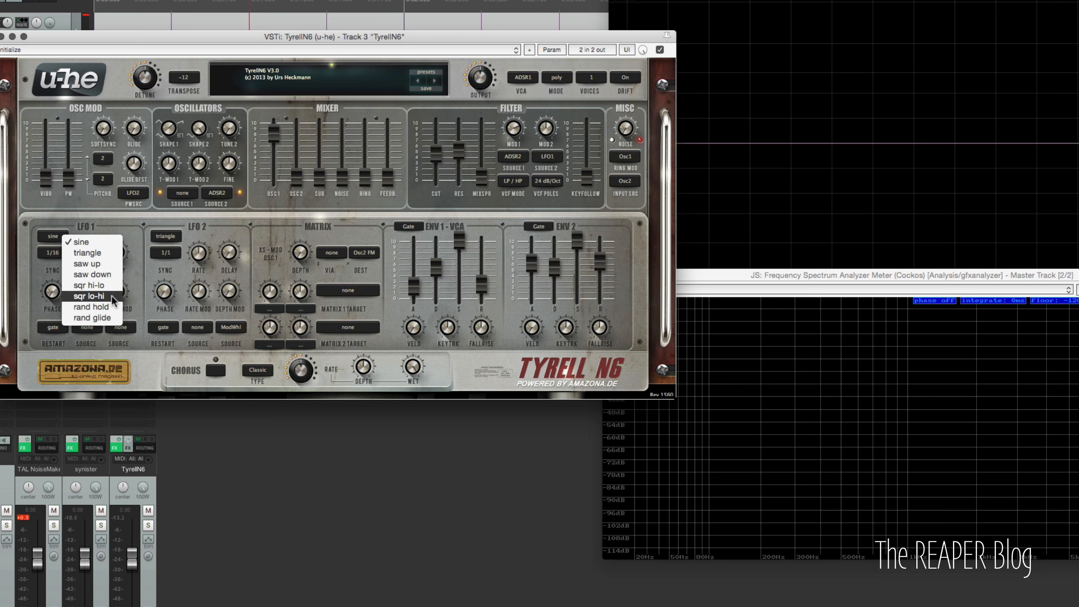
pyautogui.click(114, 246)
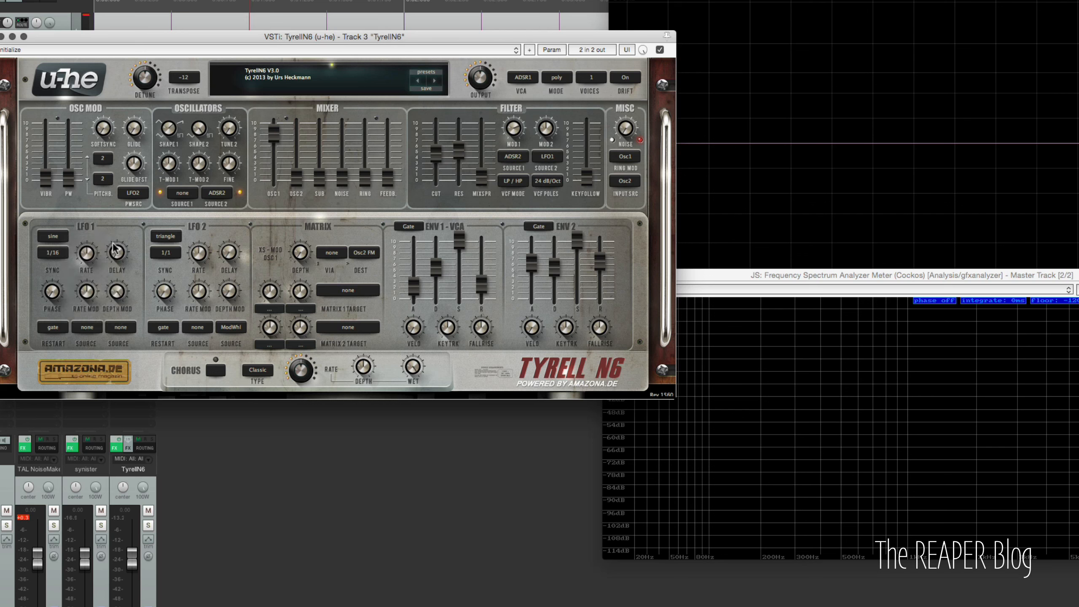
pyautogui.click(60, 255)
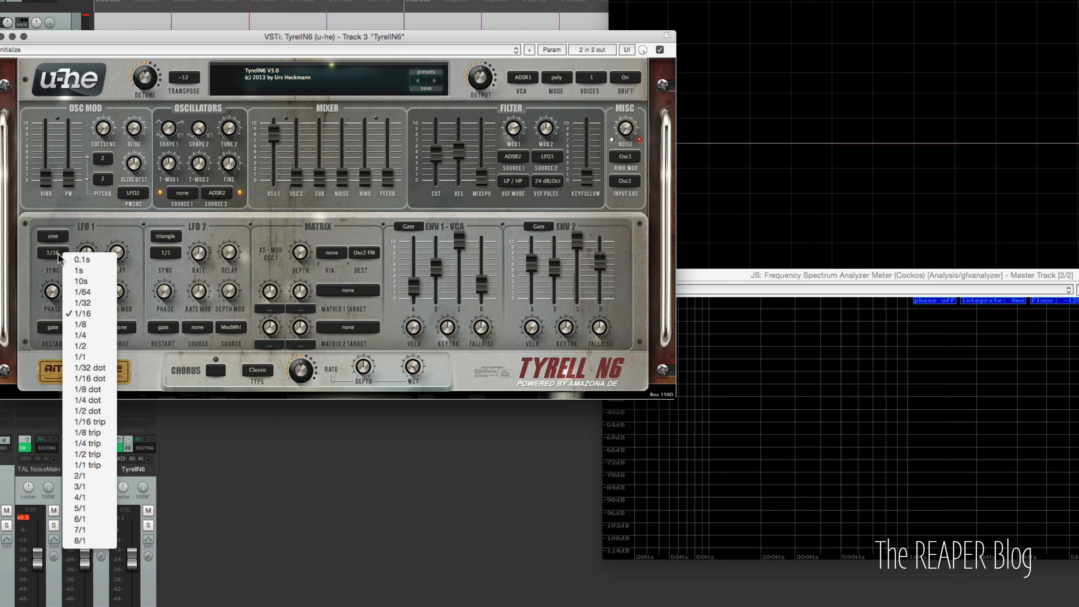
pyautogui.click(91, 255)
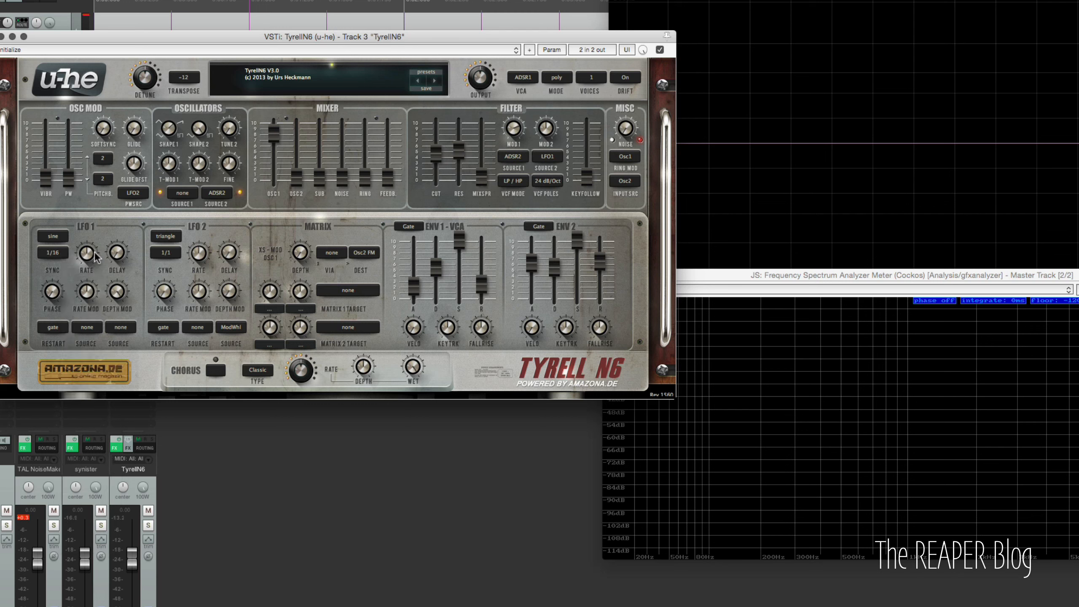
pyautogui.moveTo(91, 255); pyautogui.dragTo(115, 261)
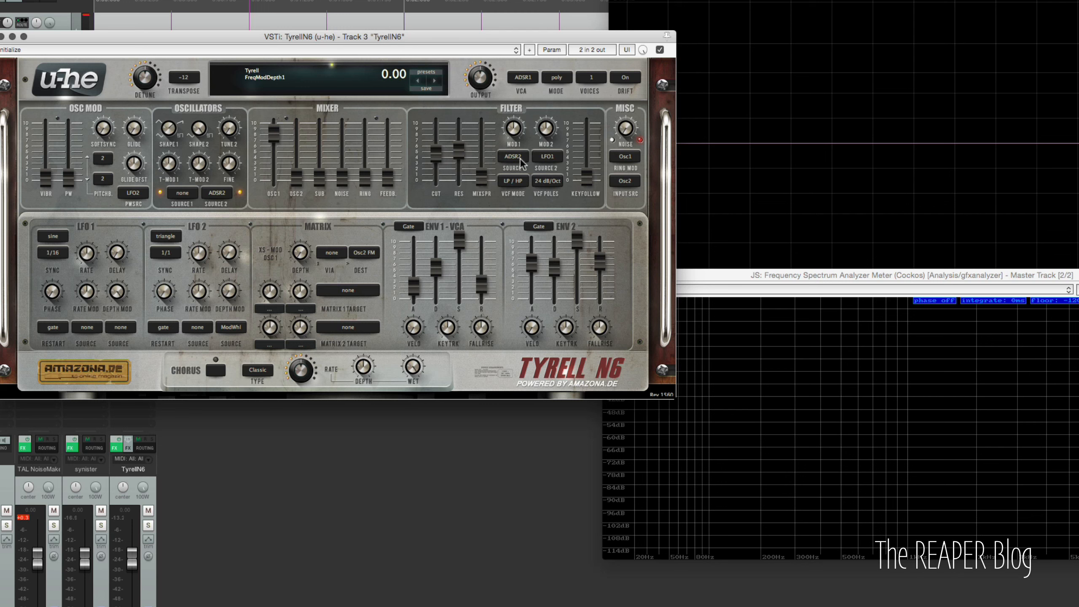
# - Raise the filter cutoff slider and turn the filter's MOD 2 depth knob
pyautogui.moveTo(436, 155); pyautogui.dragTo(436, 130)
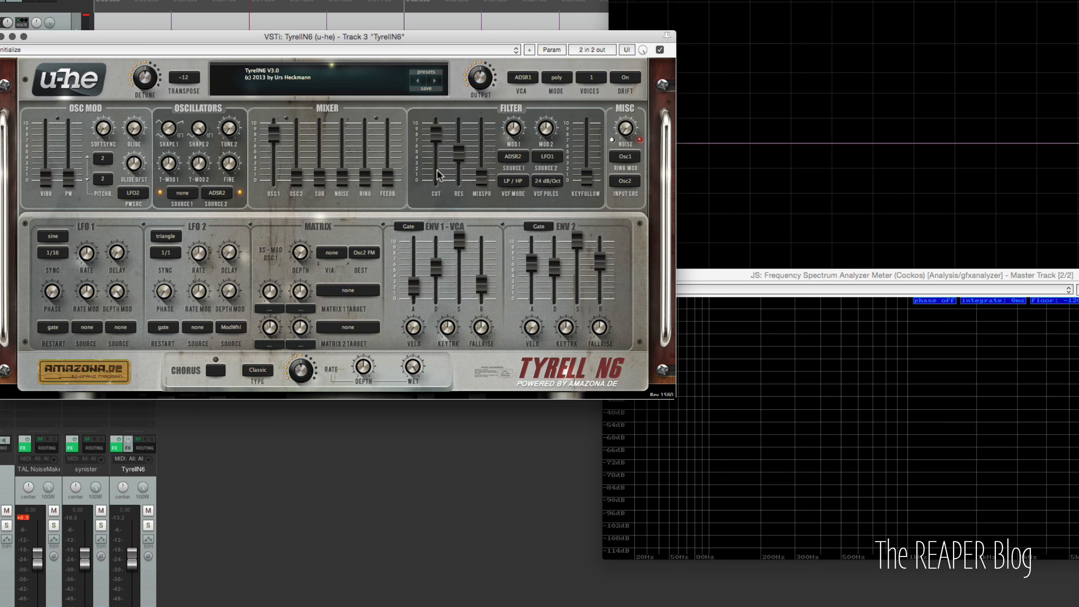
pyautogui.moveTo(550, 132)
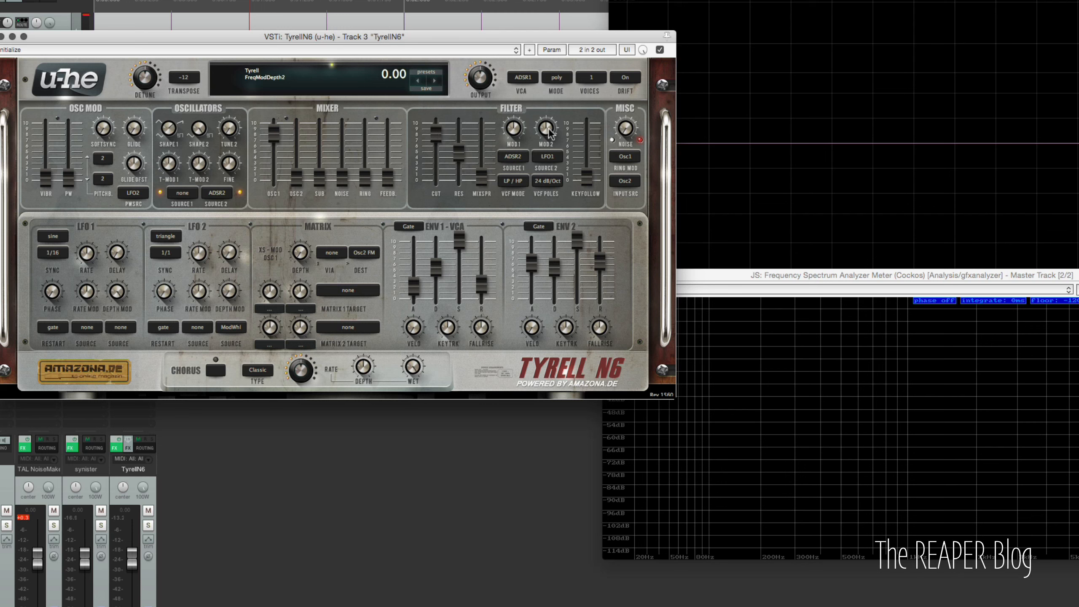
pyautogui.moveTo(550, 133); pyautogui.dragTo(549, 153)
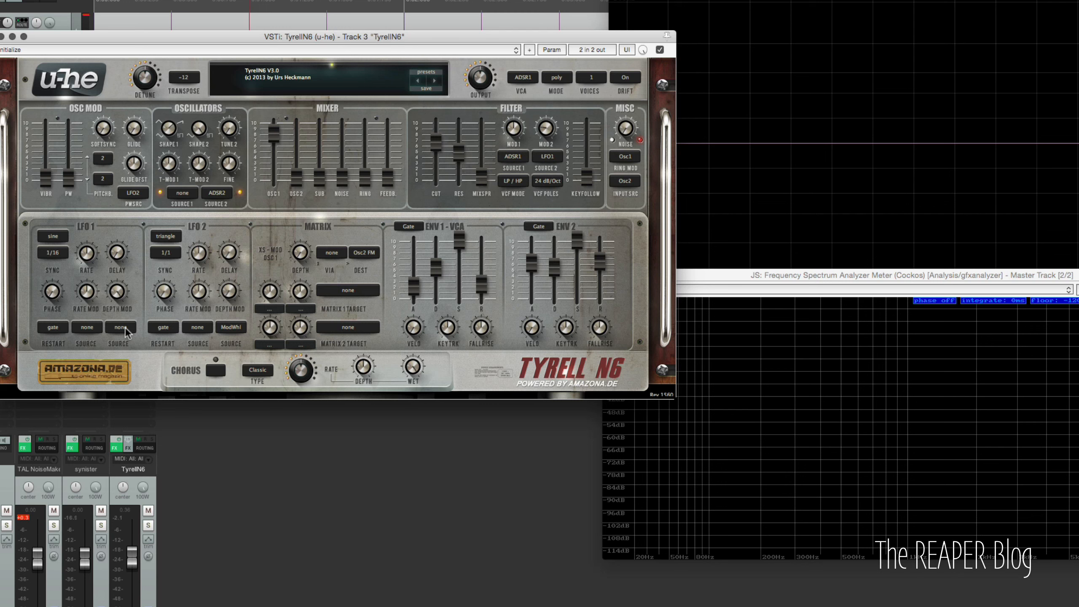
# - Set LFO 1's depth-mod source to Gate
pyautogui.click(122, 327)
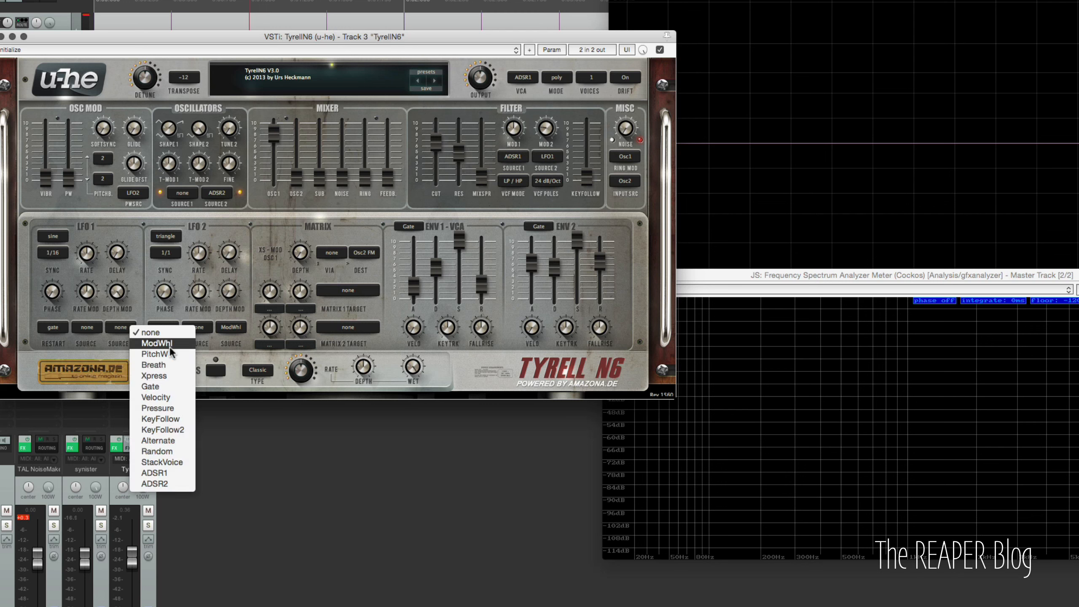
pyautogui.click(174, 389)
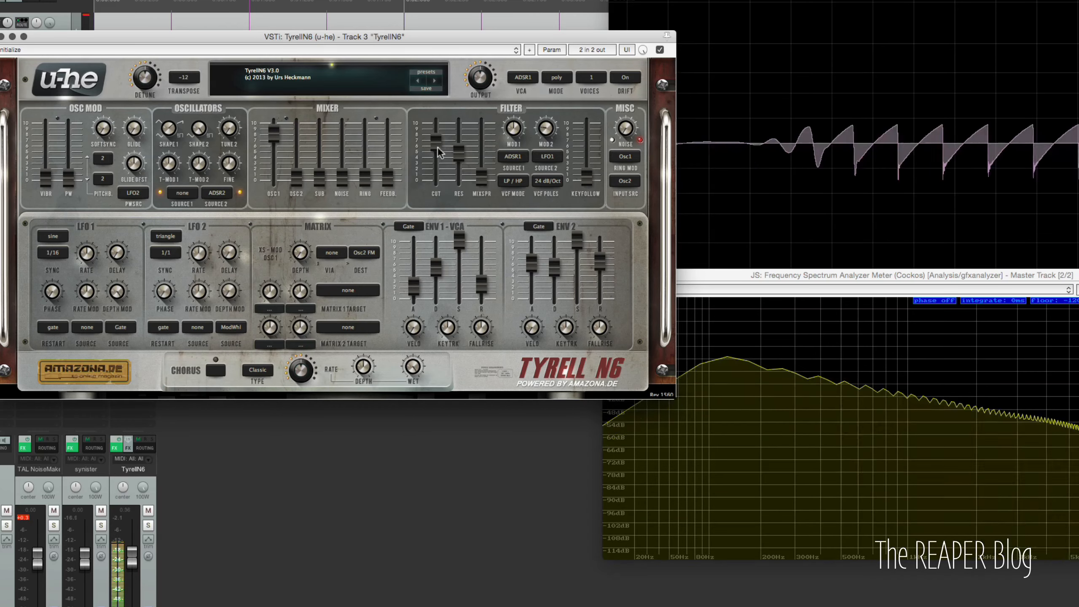
# - Lower the filter cutoff slider and set the MOD 2 depth to -18
pyautogui.moveTo(436, 145); pyautogui.dragTo(437, 164)
pyautogui.moveTo(548, 133)
pyautogui.mouseDown()
pyautogui.moveTo(547, 77)
pyautogui.moveTo(547, 157)
pyautogui.moveTo(548, 120)
pyautogui.mouseUp()
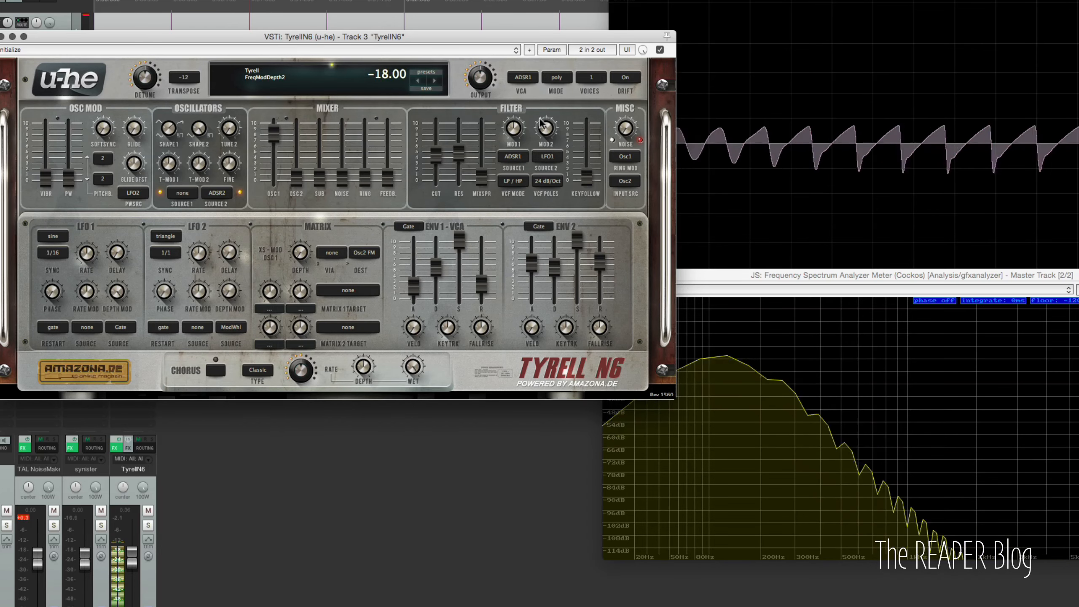
# - Switch LFO 1's waveform through triangle, sine, triangle and saw up
pyautogui.click(63, 238)
pyautogui.click(88, 253)
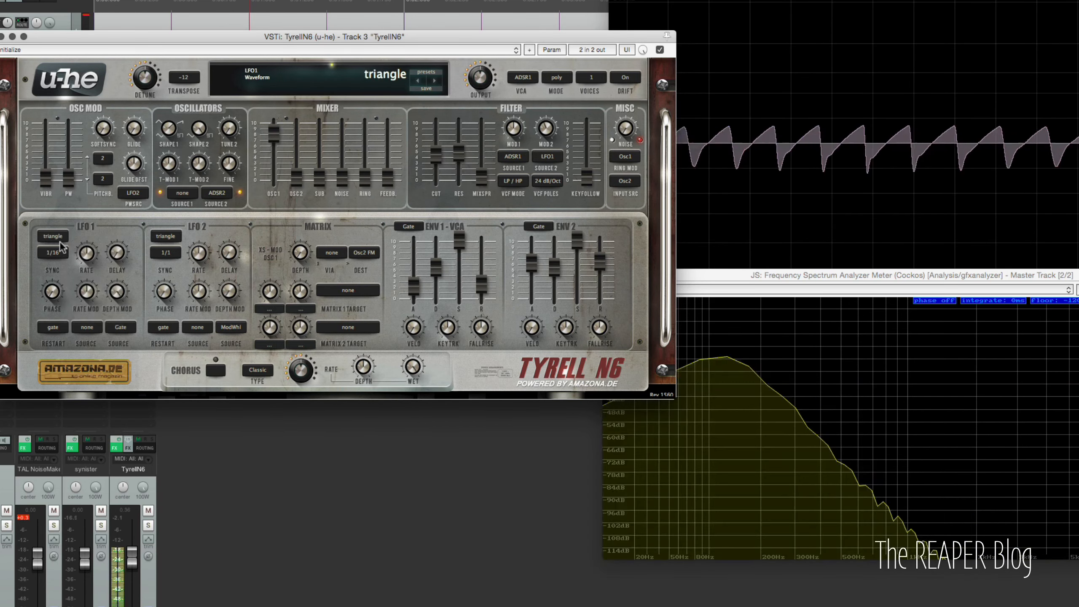
pyautogui.click(59, 238)
pyautogui.click(81, 244)
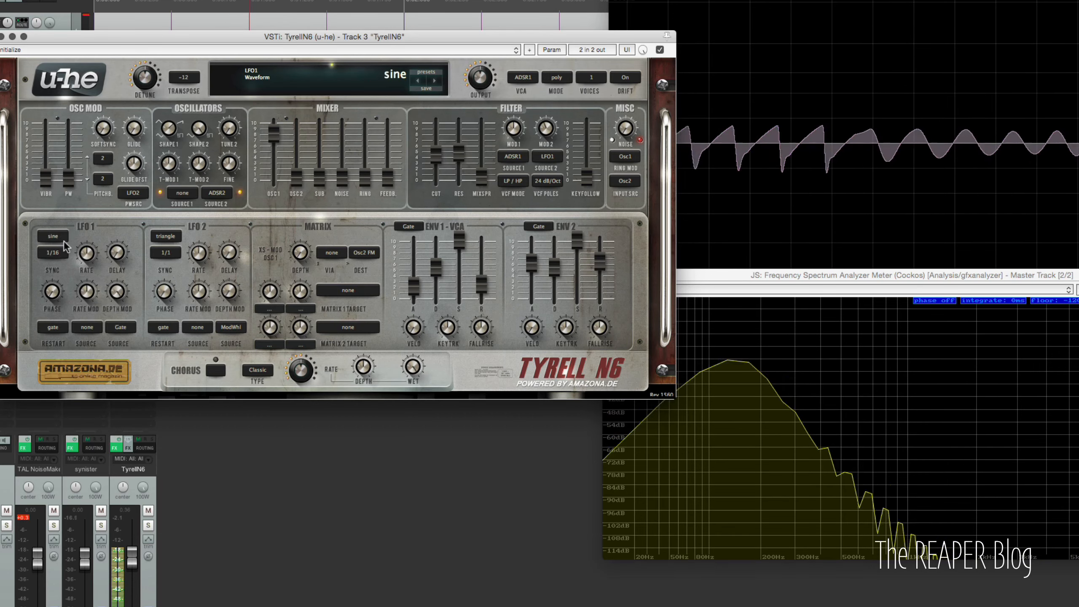
pyautogui.click(55, 237)
pyautogui.click(80, 254)
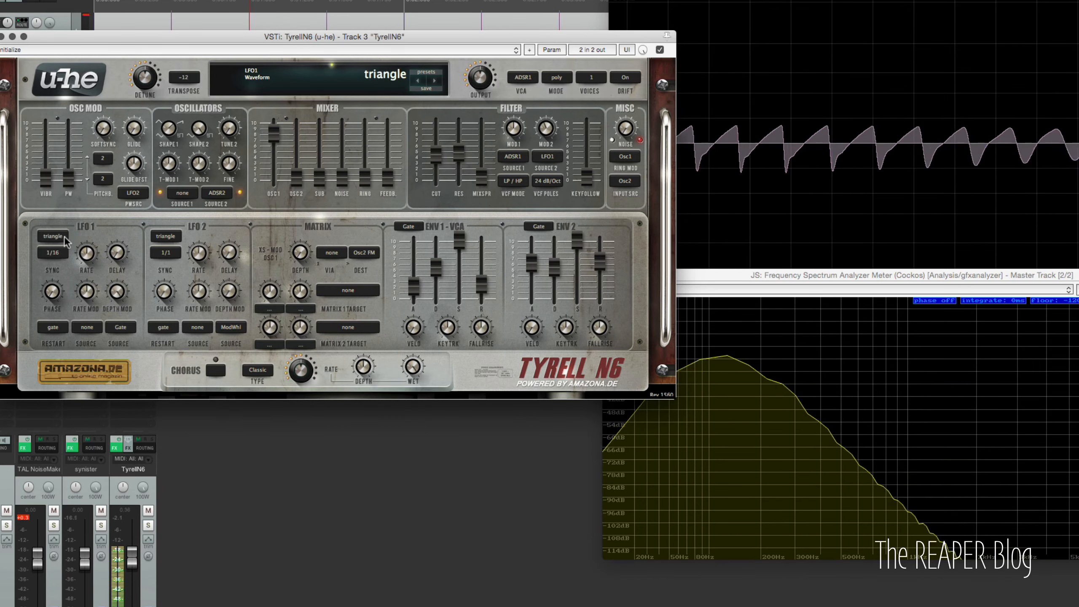
pyautogui.click(57, 238)
pyautogui.click(101, 266)
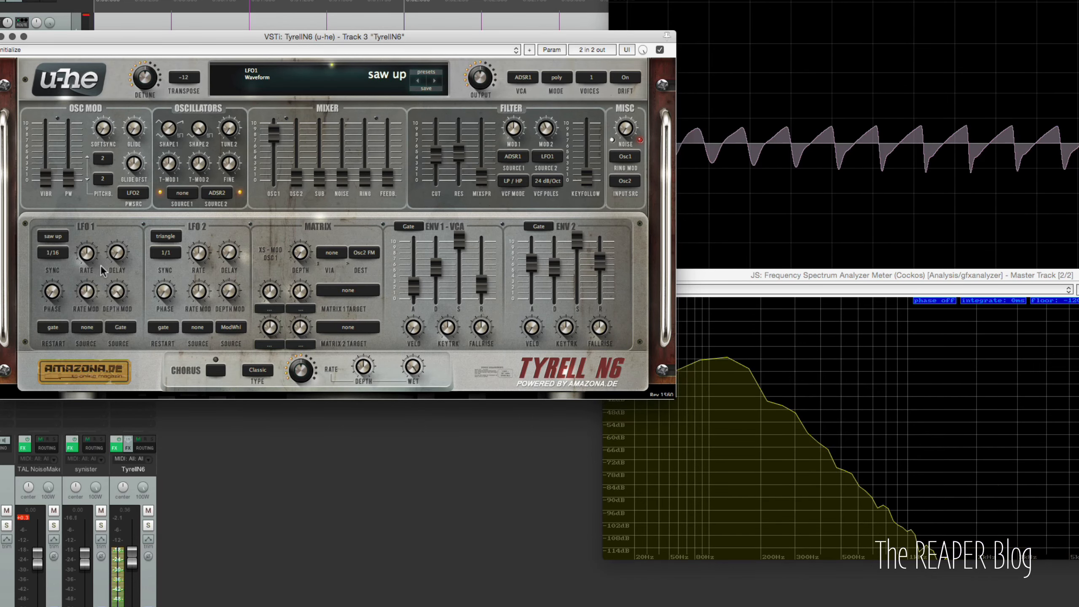
# - Raise the filter resonance to 53 and set LFO 1's waveform to saw down
pyautogui.moveTo(435, 167); pyautogui.dragTo(461, 146)
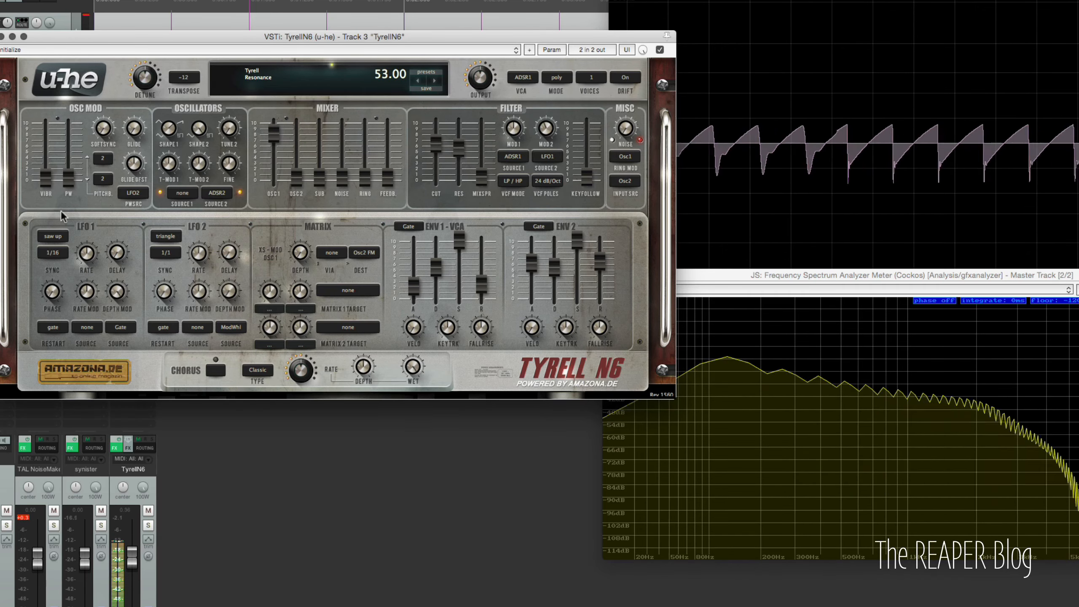
pyautogui.click(63, 238)
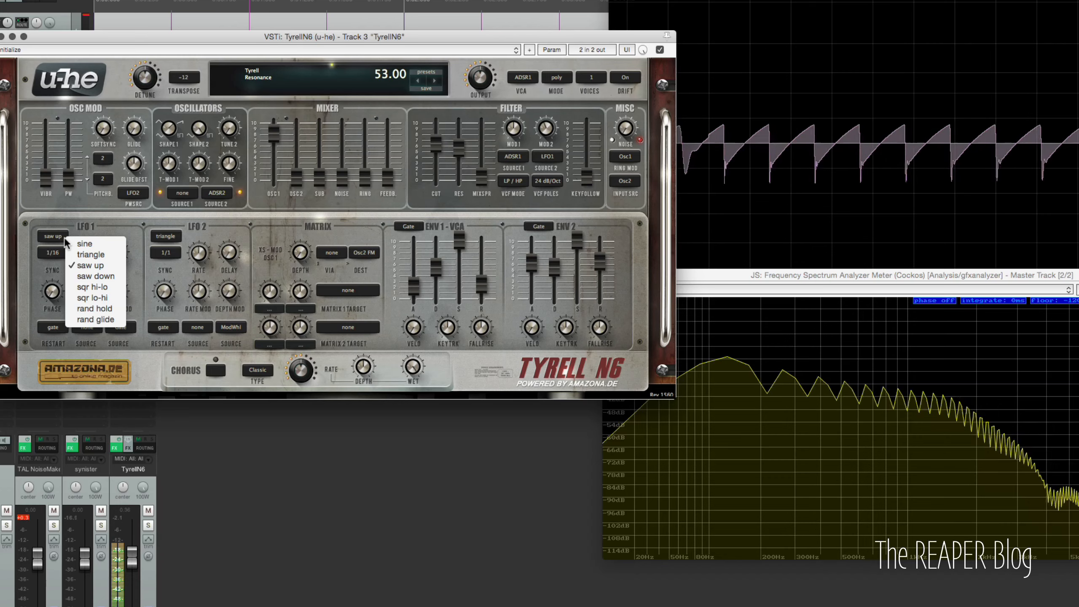
pyautogui.click(108, 277)
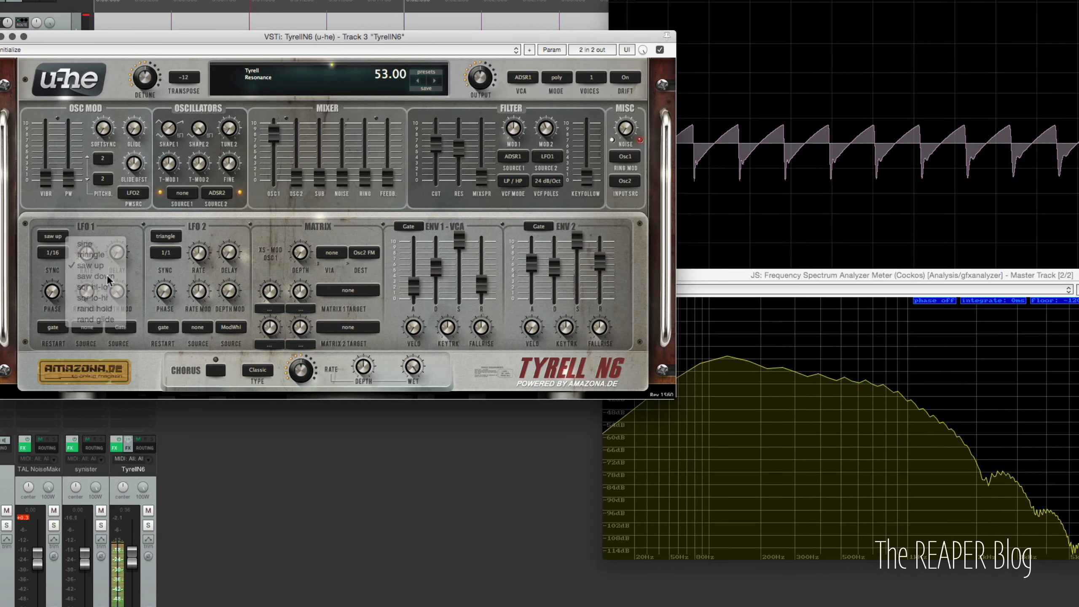
# - Switch LFO 1's waveform through sqr hi-lo, sqr lo-hi and rand hold
pyautogui.click(65, 238)
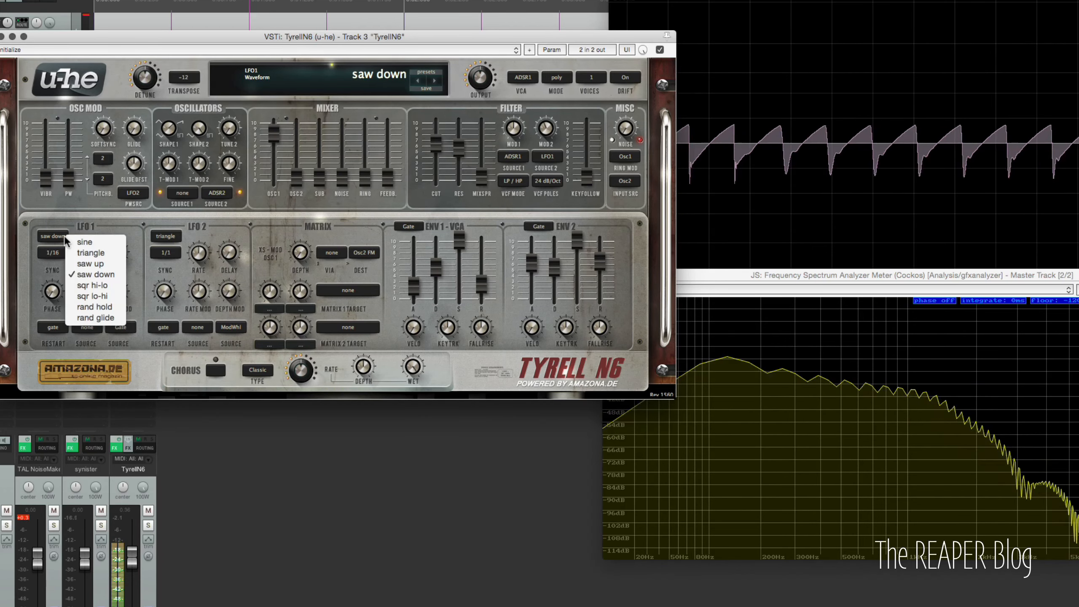
pyautogui.click(101, 286)
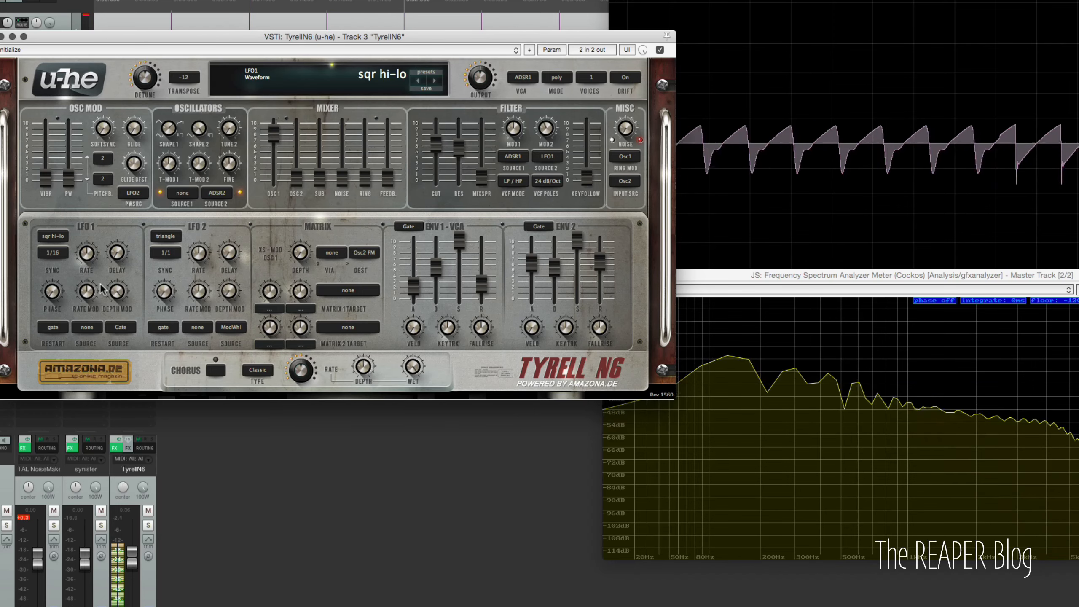
pyautogui.click(52, 237)
pyautogui.click(93, 297)
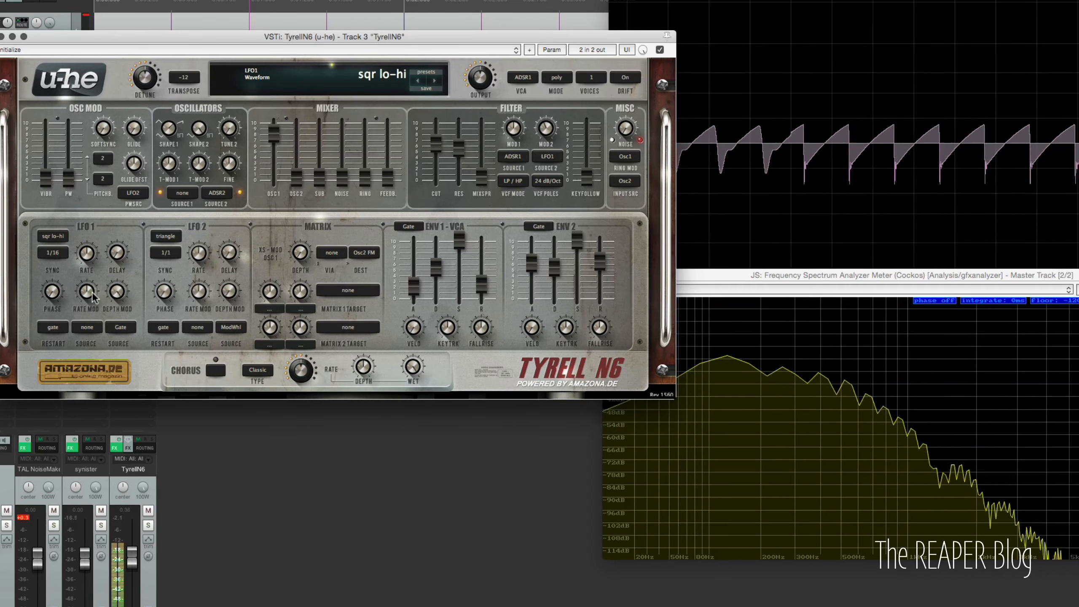
pyautogui.click(53, 236)
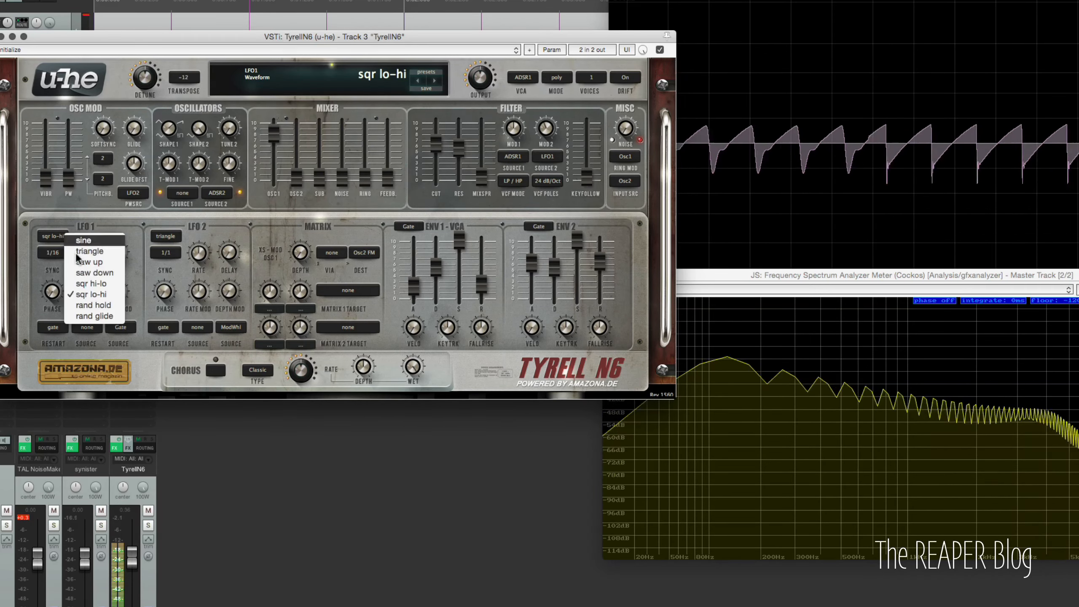
pyautogui.click(106, 307)
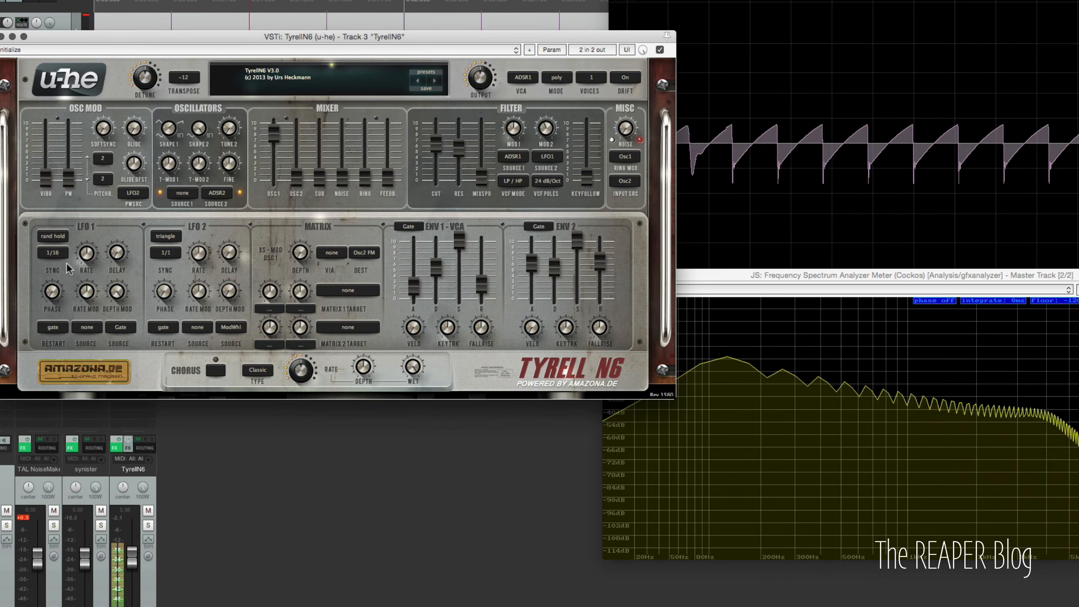
# - Set LFO 1's sync to 2/1 and its waveform to sine
pyautogui.click(56, 253)
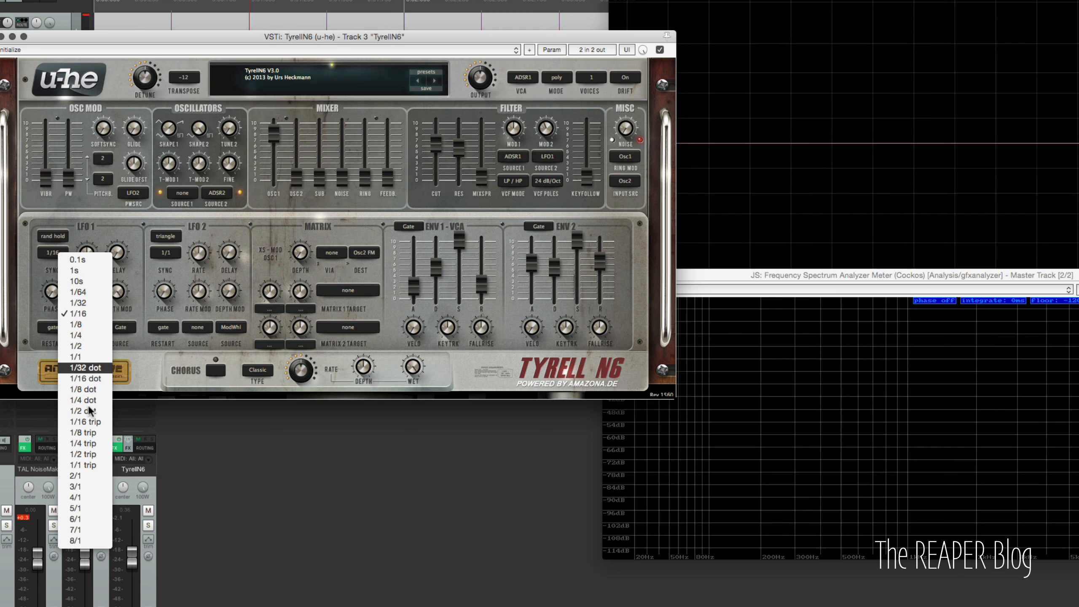
pyautogui.click(90, 473)
pyautogui.click(53, 236)
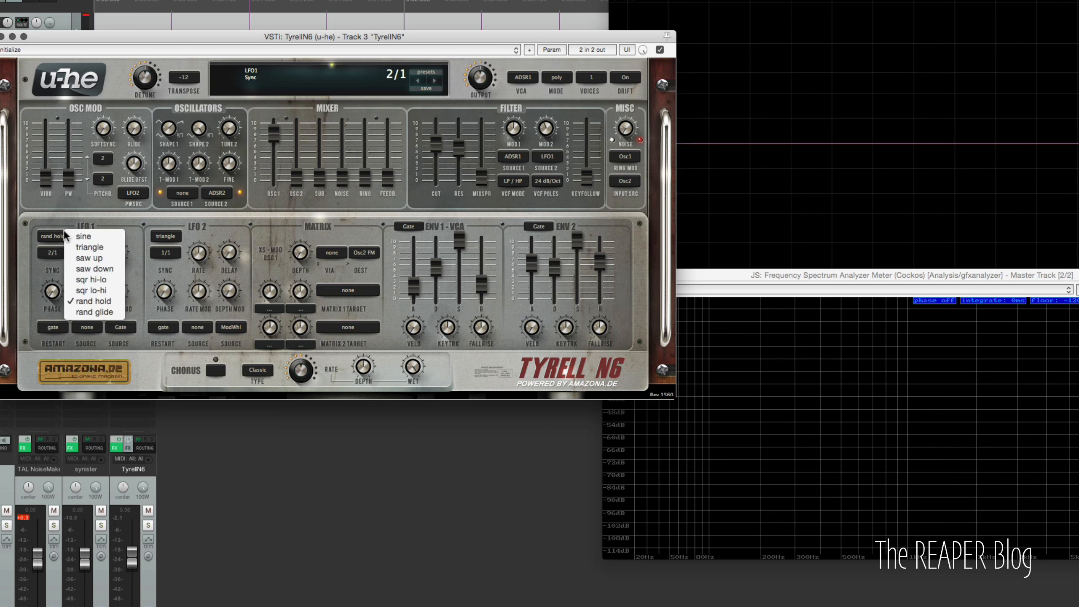
pyautogui.click(101, 236)
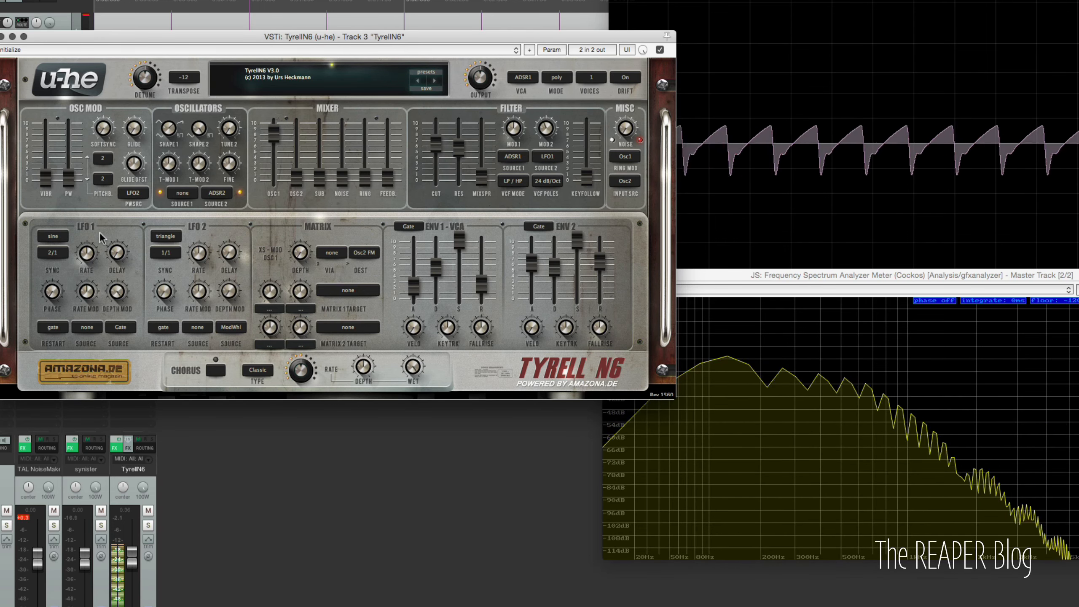
# - Switch LFO 1's waveform through saw up, saw down and sqr hi-lo
pyautogui.click(55, 237)
pyautogui.click(79, 263)
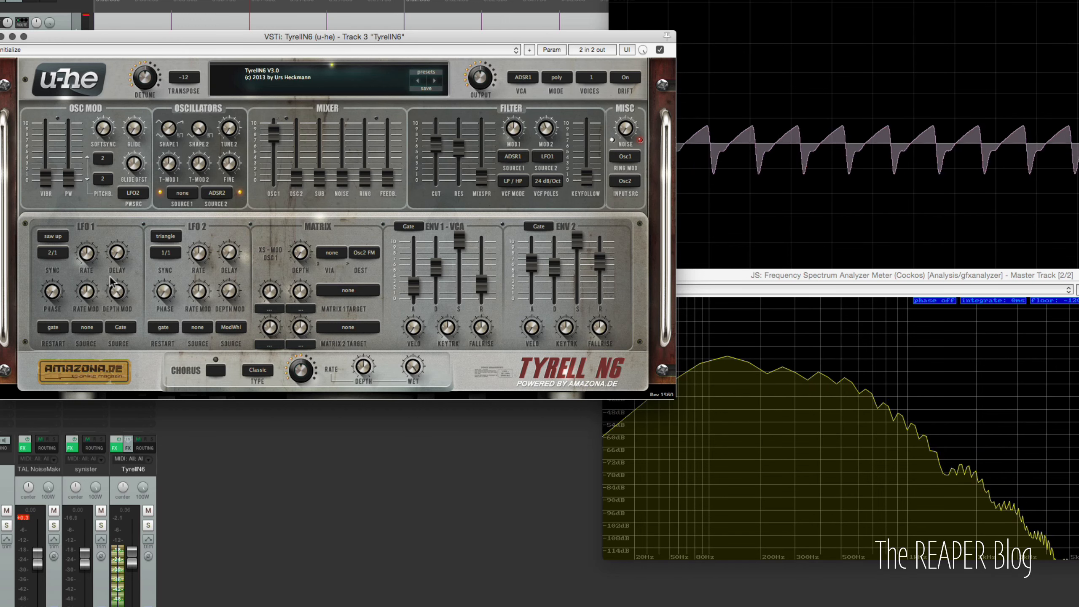
pyautogui.click(61, 236)
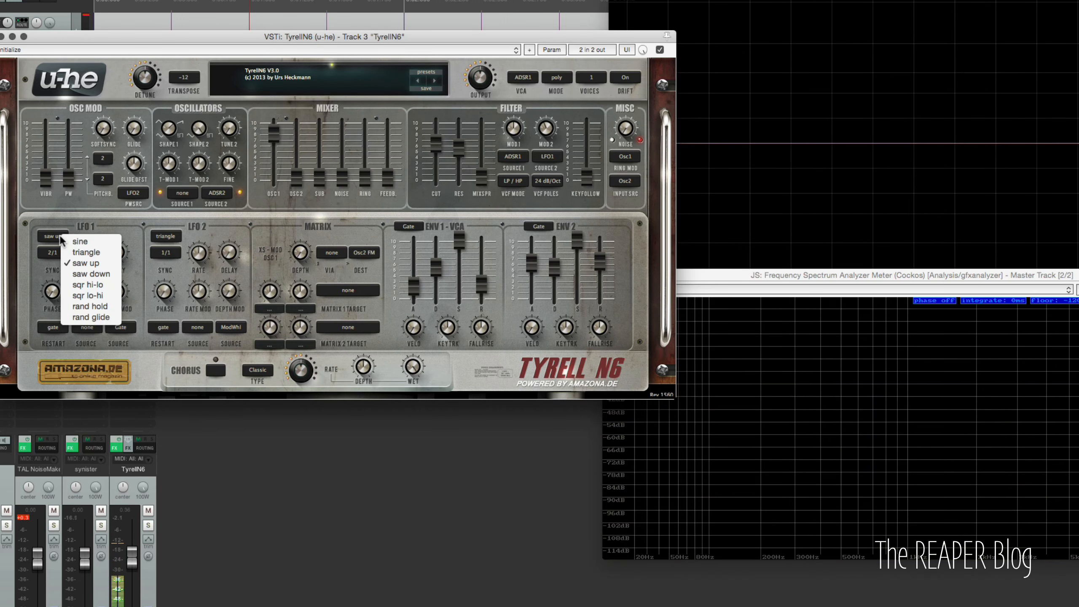
pyautogui.click(91, 274)
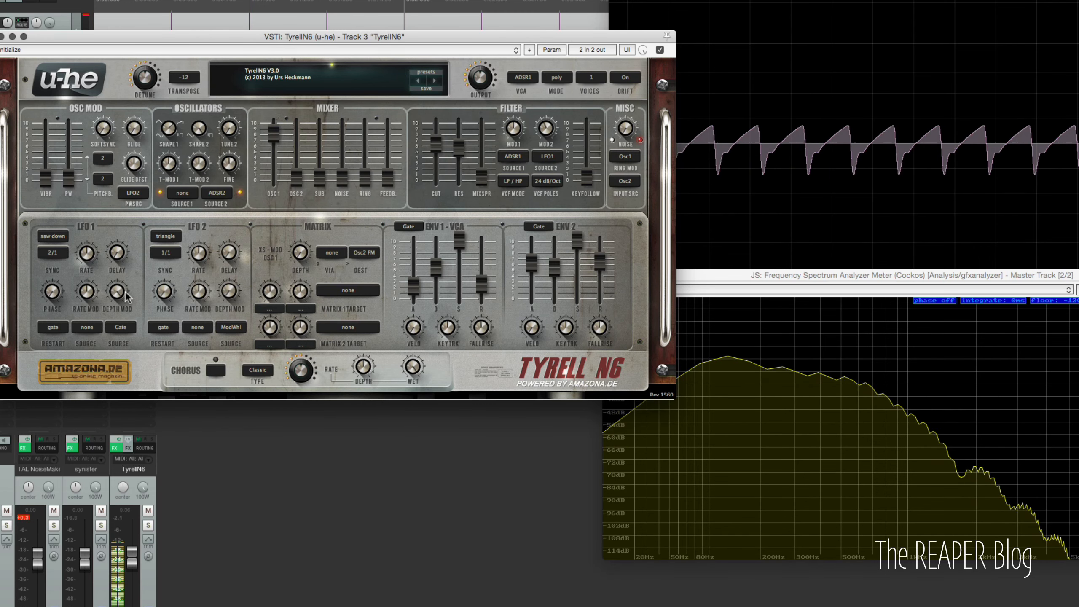
pyautogui.click(49, 237)
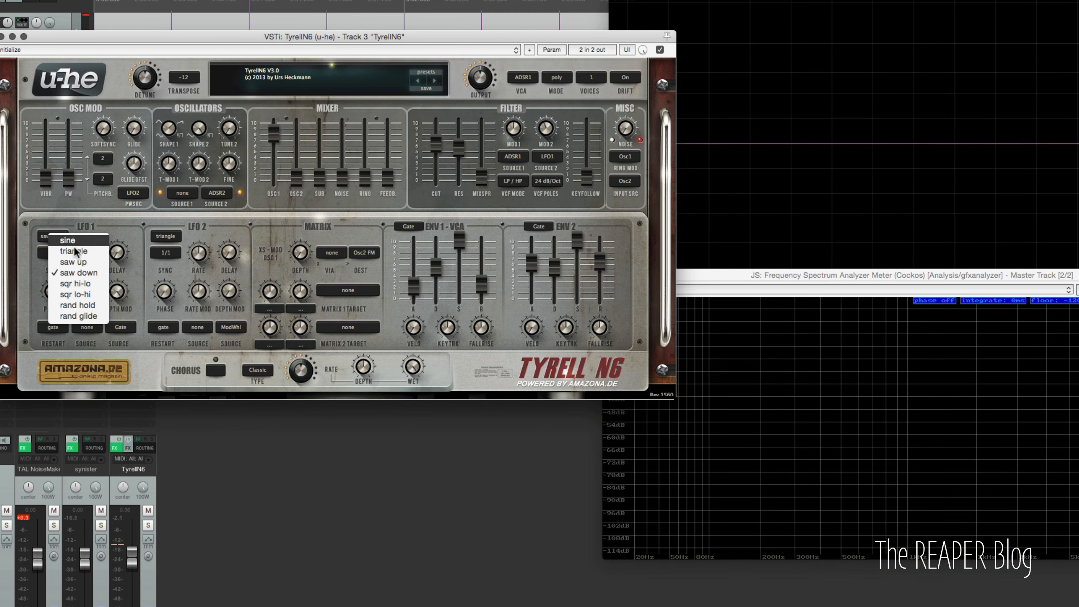
pyautogui.click(87, 284)
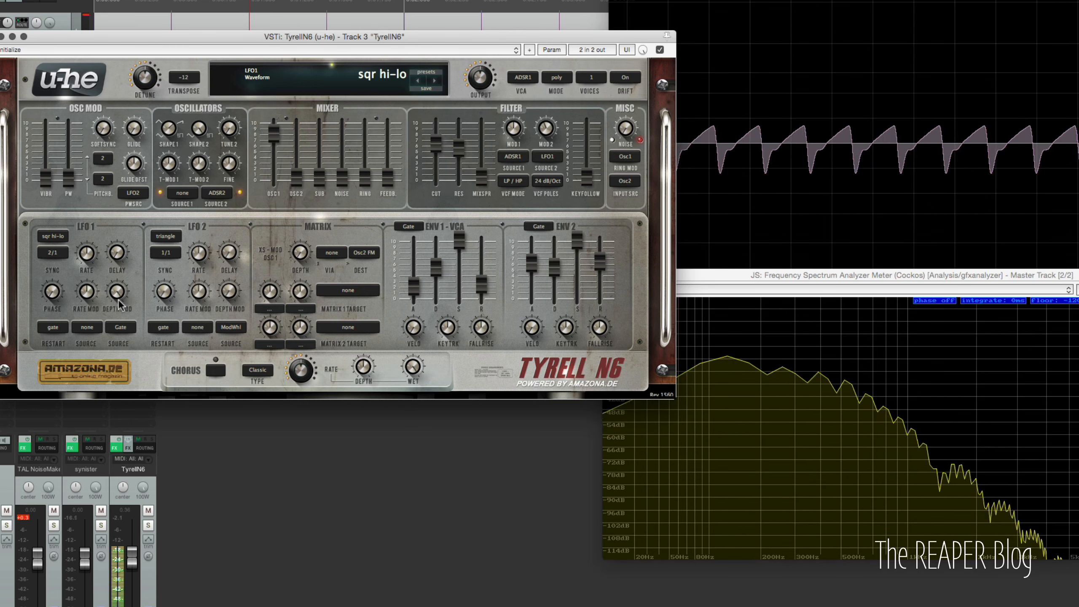